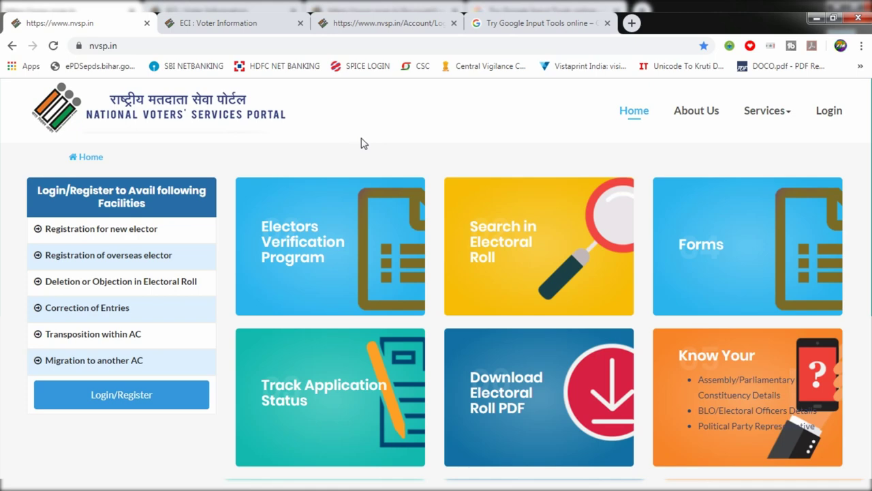
Open the NVSP login page and follow the link to register as a new user
left_click(110, 404)
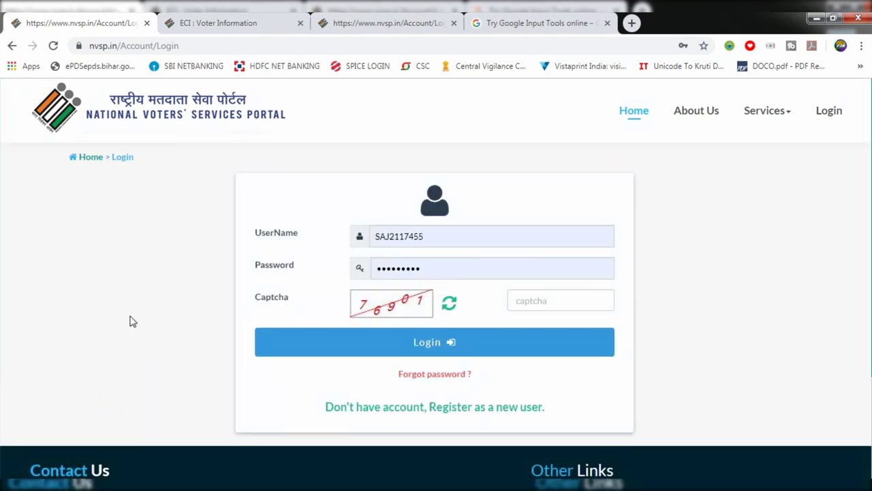
scroll(133, 321, "down", 1)
scroll(151, 327, "up", 1)
left_click(469, 411)
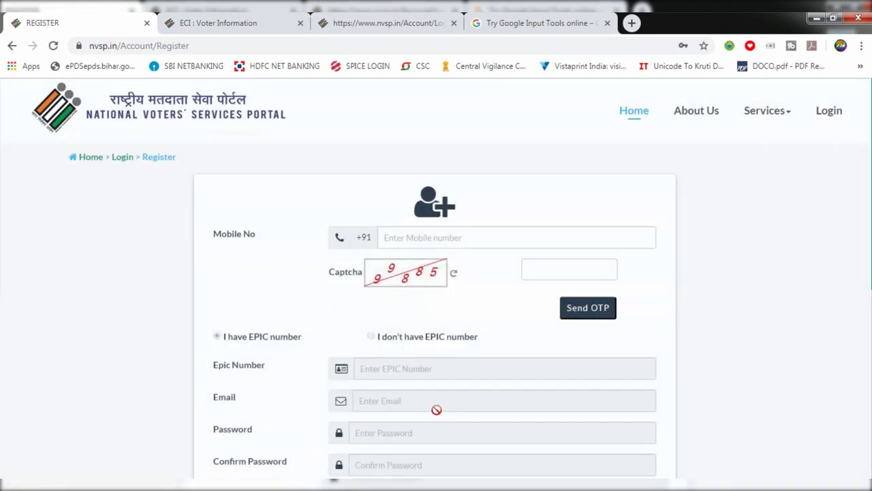
Fill in a saved mobile number and the captcha, then request an OTP
left_click(388, 237)
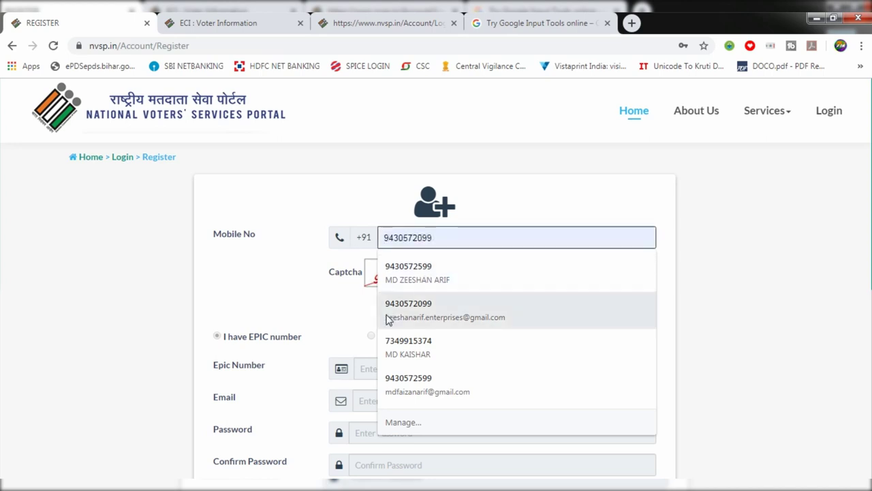
left_click(383, 310)
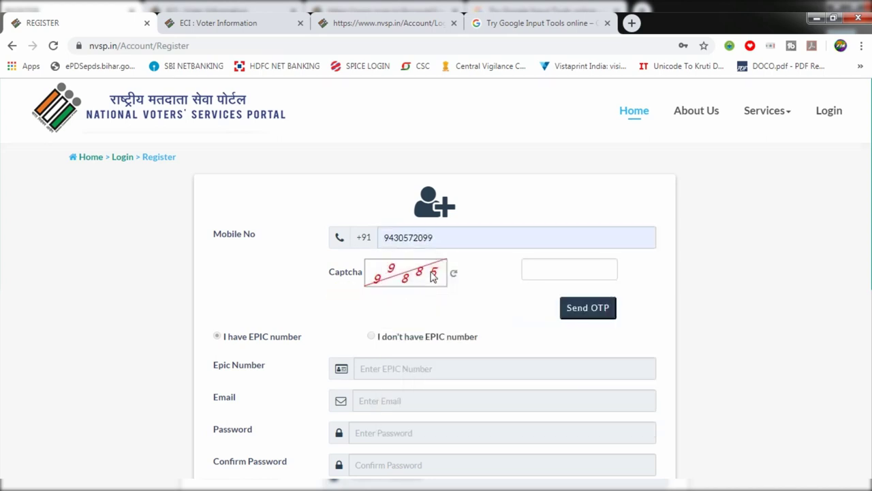
left_click(530, 269)
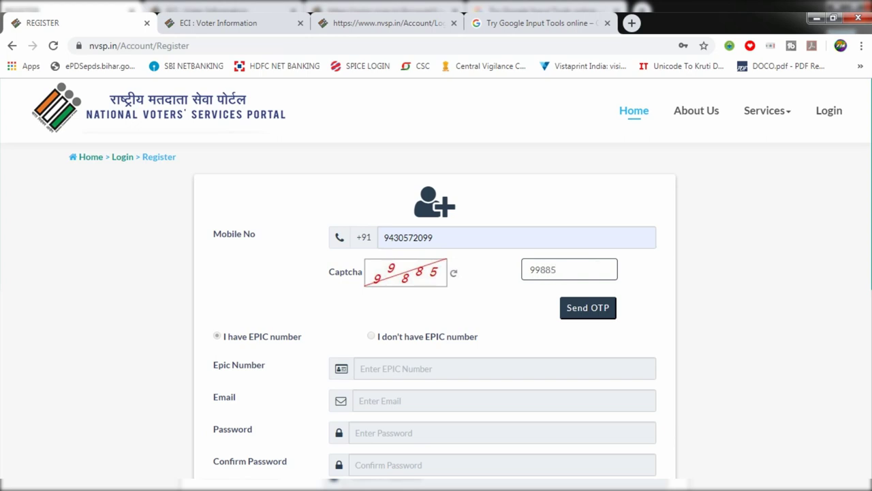
left_click(604, 312)
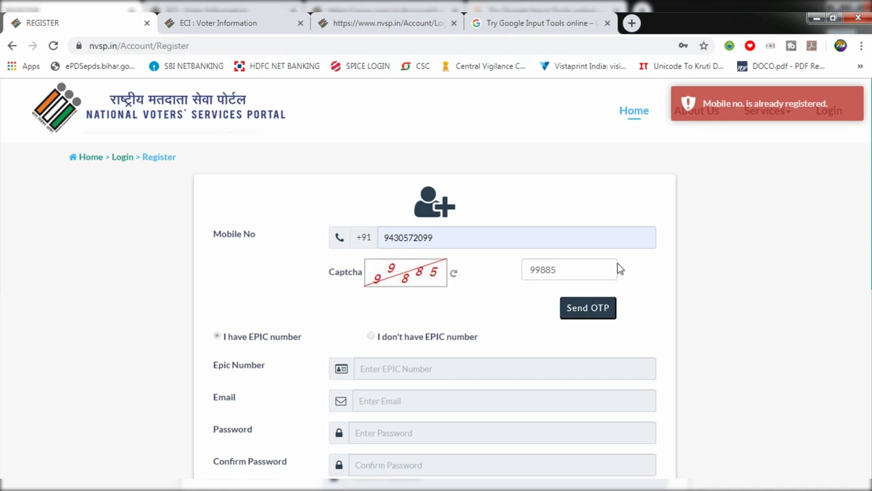
Correct the already-registered mobile number, resend the OTP, and enter the received code
left_click(458, 240)
key("BackSpace")
key("BackSpace")
key("BackSpace")
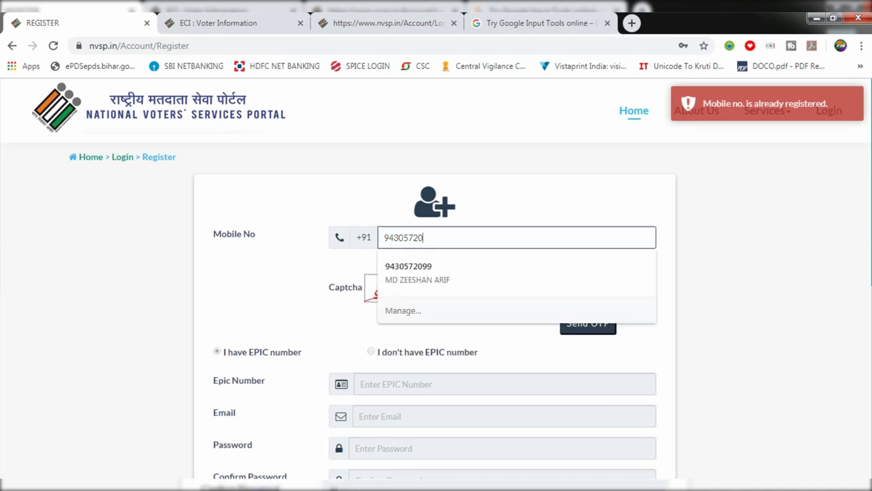
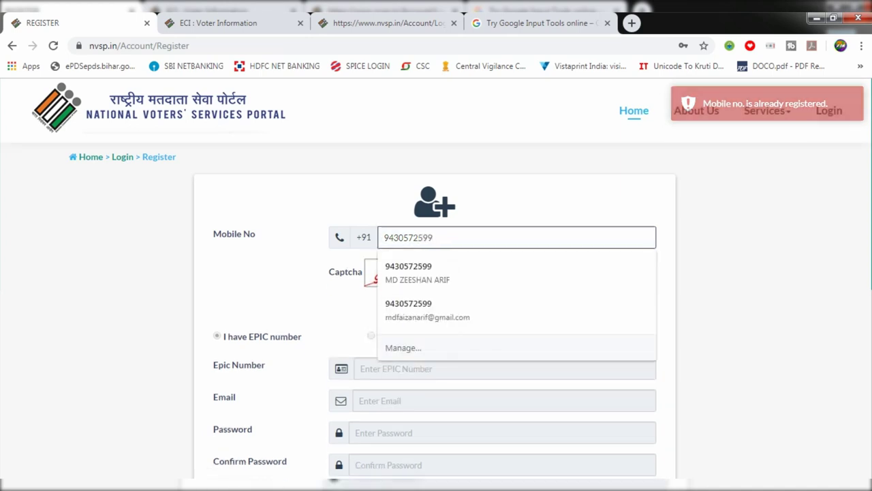
left_click(503, 217)
left_click(585, 311)
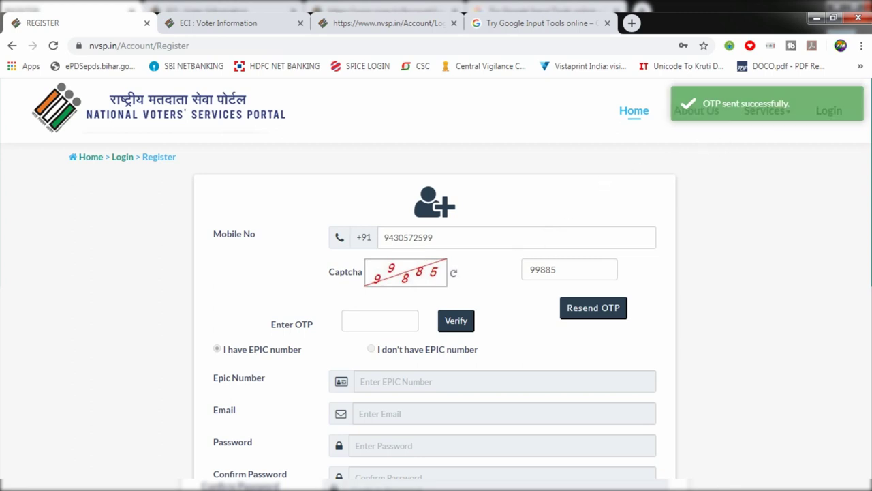
left_click(354, 320)
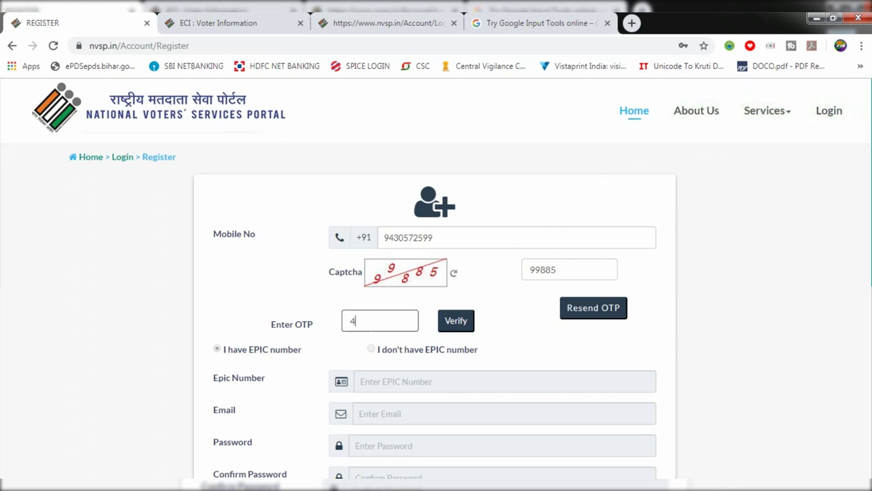
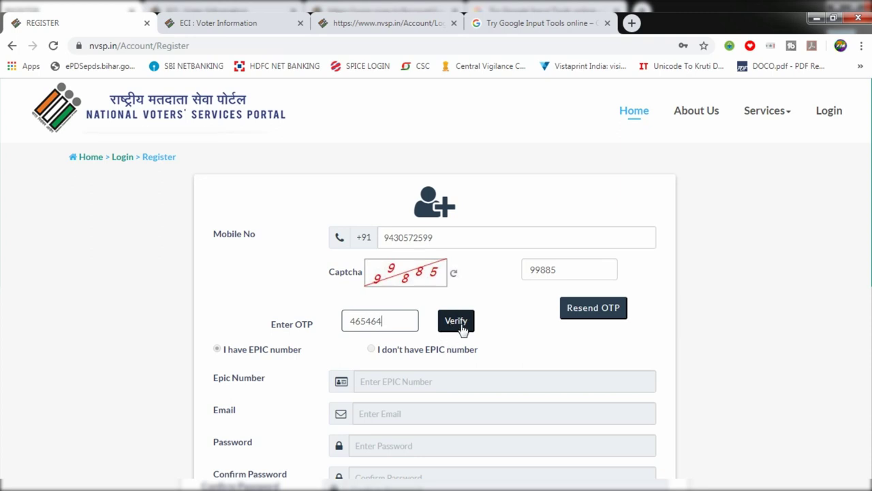
Try verifying the OTP, then clear the OTP field
left_click(512, 330)
scroll(512, 330, "down", 1)
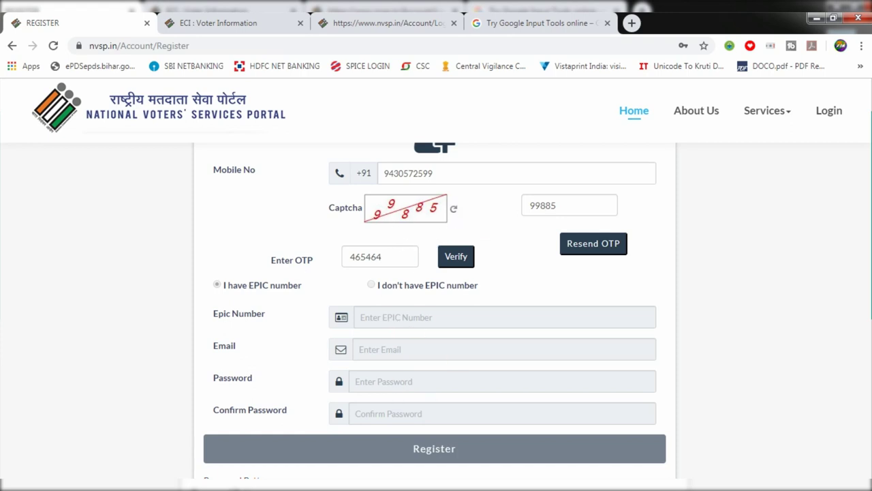
double_click(390, 259)
type("5")
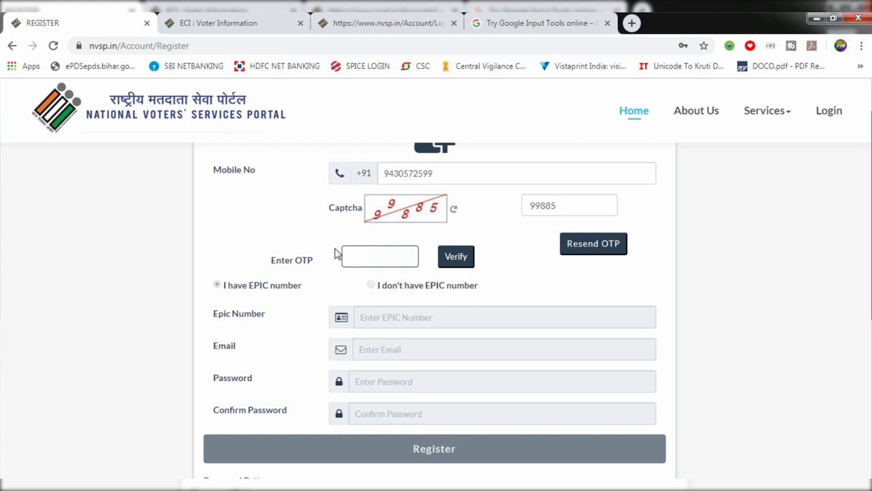
left_click(335, 253)
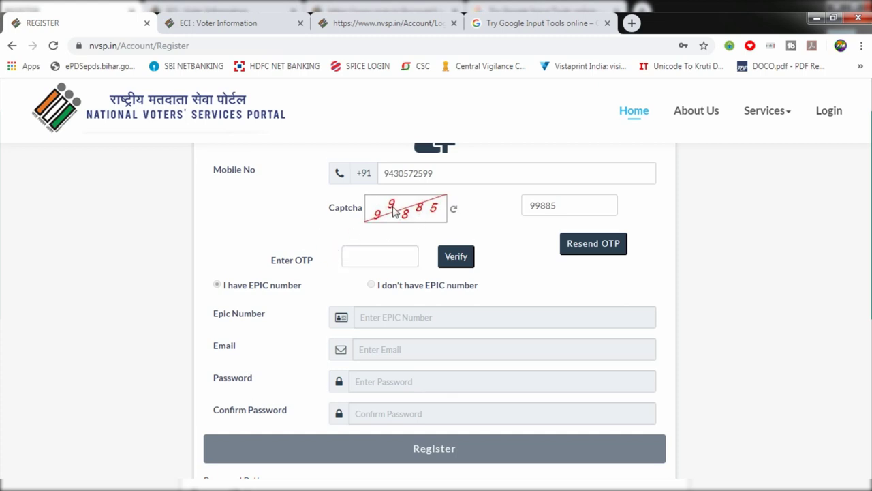
Read the Password Pattern rules, then return to the portal home page via the Home breadcrumb
scroll(394, 208, "down", 1)
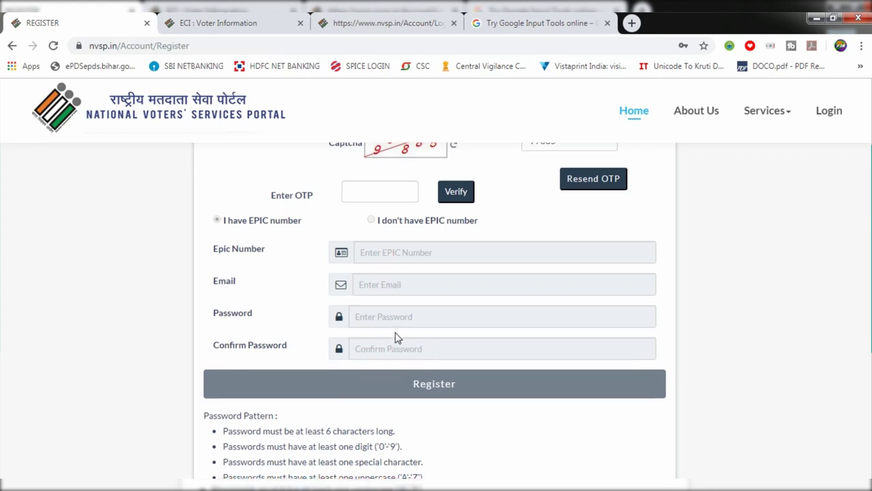
scroll(397, 336, "down", 1)
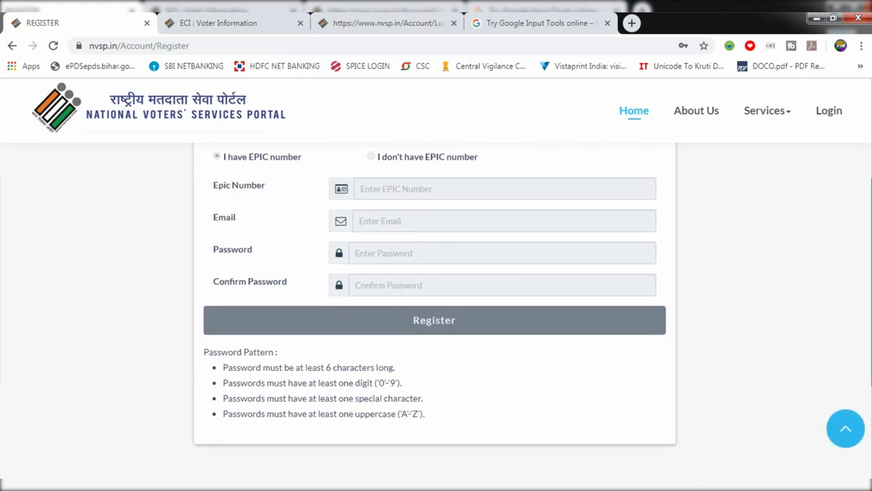
left_click_drag(227, 367, 442, 424)
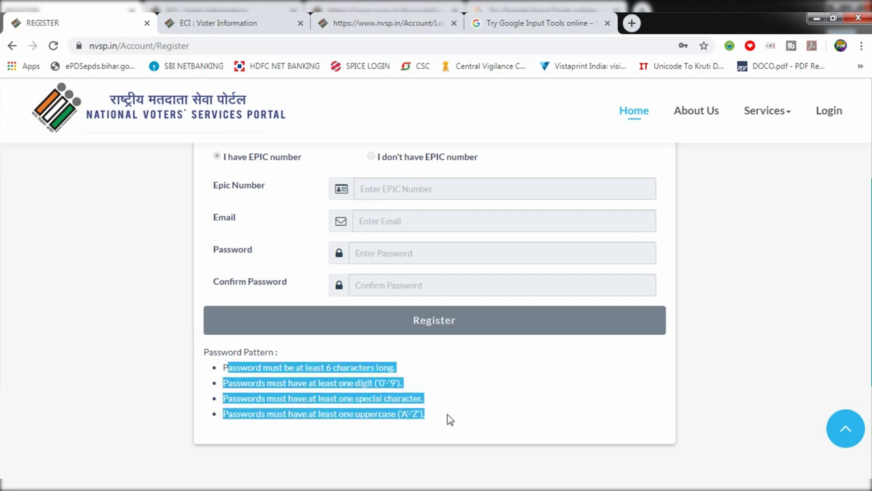
left_click(448, 418)
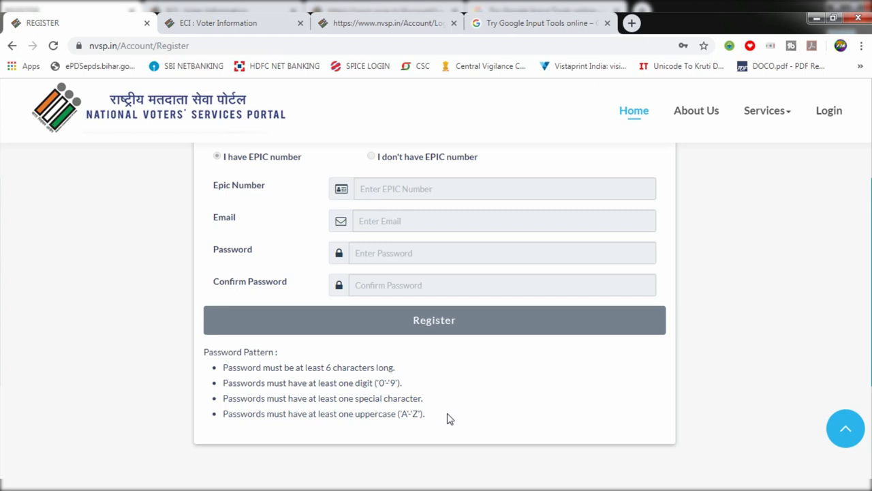
scroll(455, 367, "up", 3)
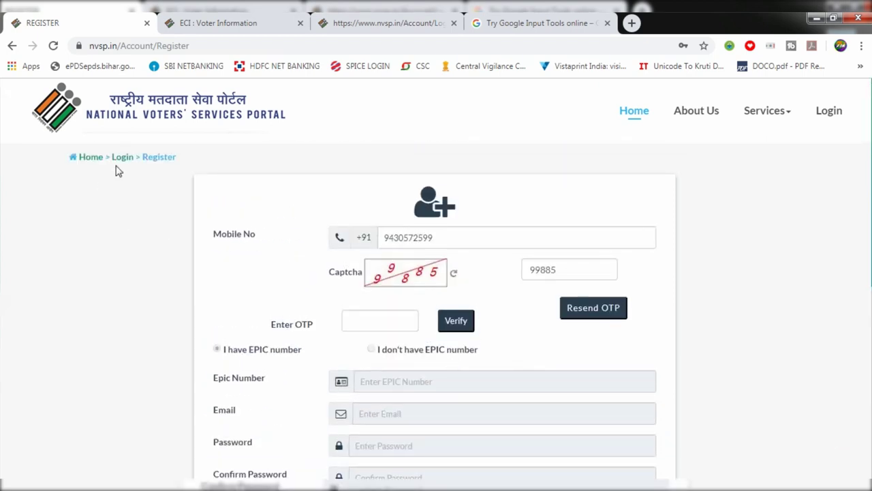
left_click(102, 159)
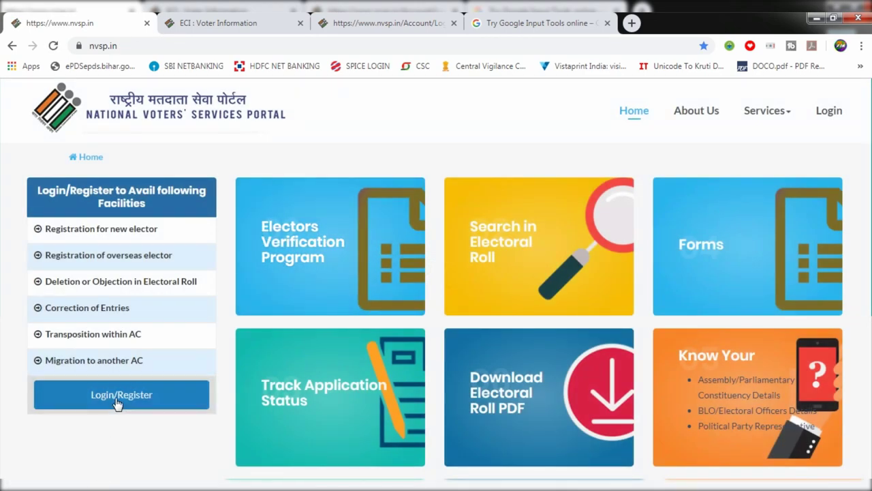
Log in with the captcha after closing the duplicate login tab
left_click(119, 404)
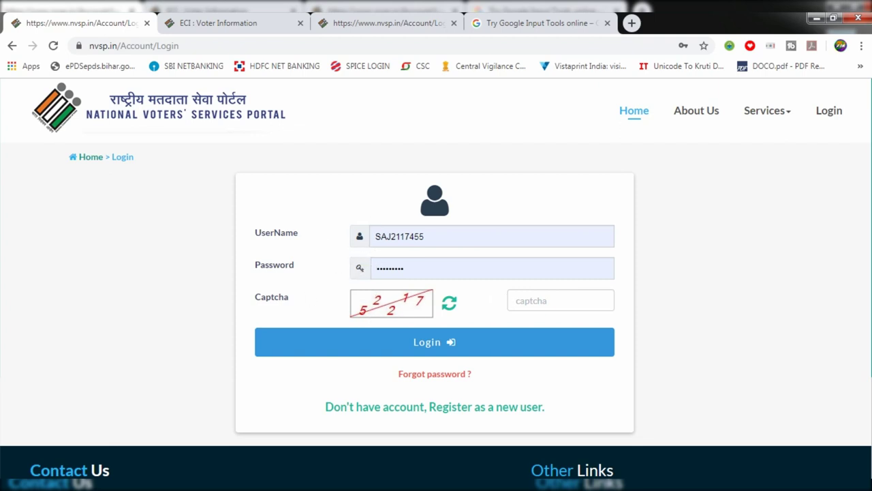
left_click(525, 300)
type("52217")
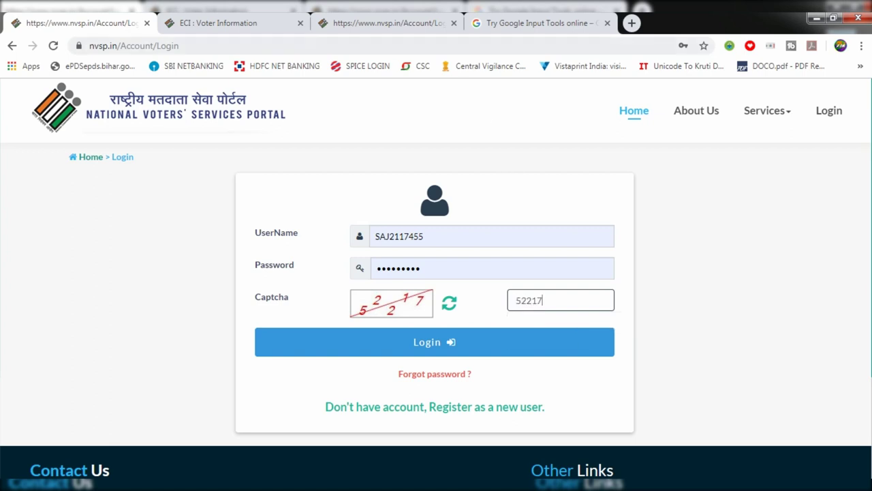
left_click(456, 25)
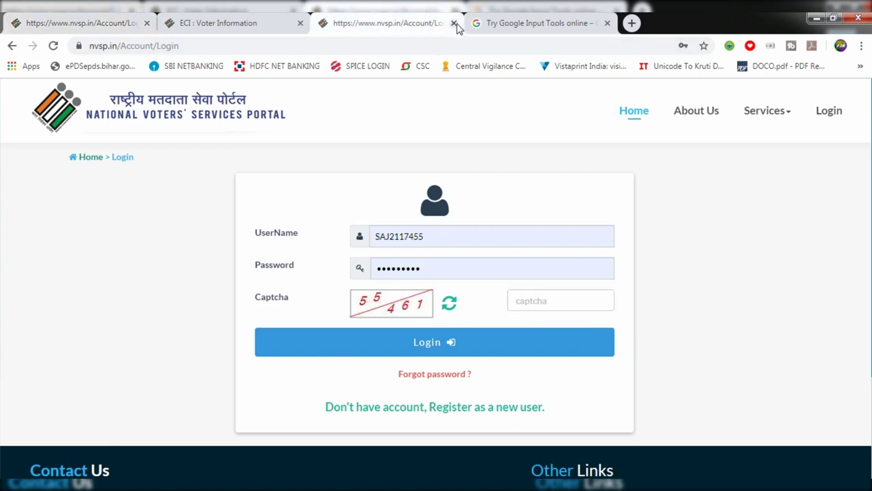
left_click(453, 24)
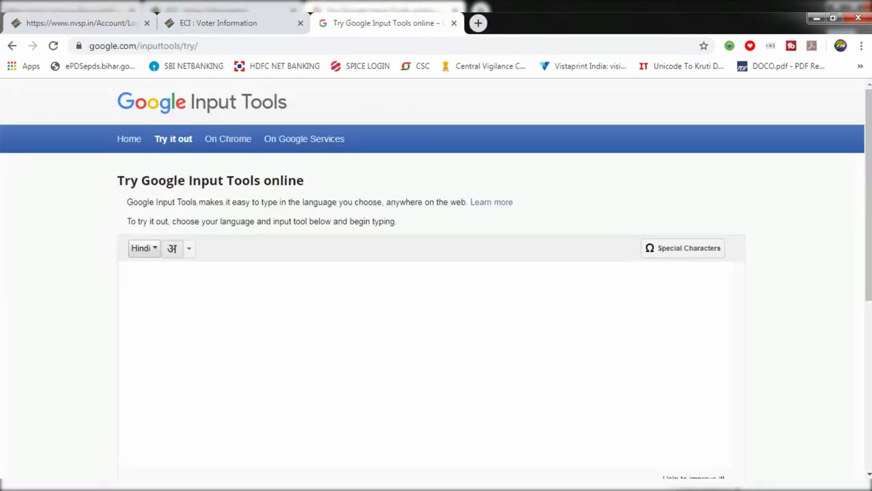
left_click(101, 31)
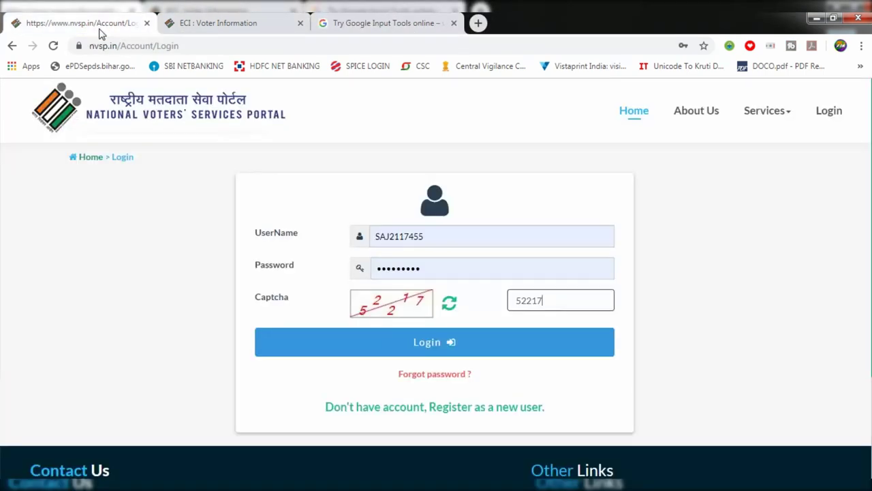
left_click(411, 340)
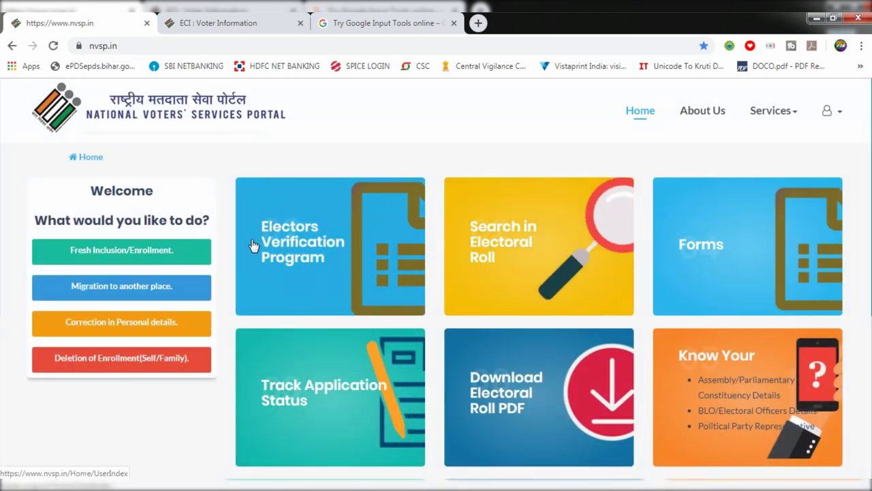
Dismiss the account menu and open 'Correction in Personal details' from the Welcome panel
left_click(830, 111)
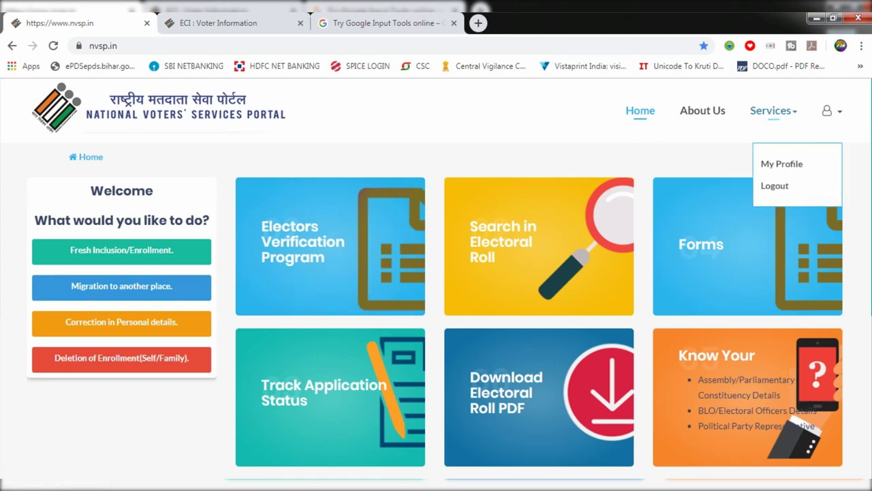
left_click(838, 121)
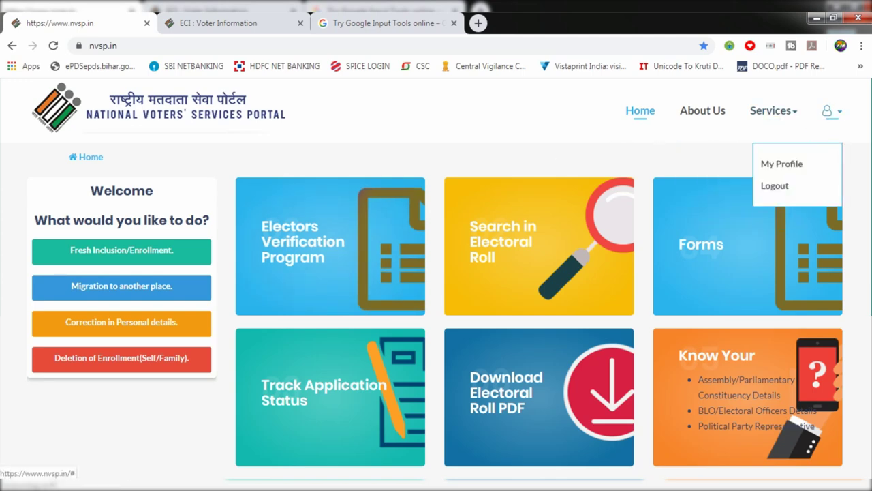
mouse_move(750, 113)
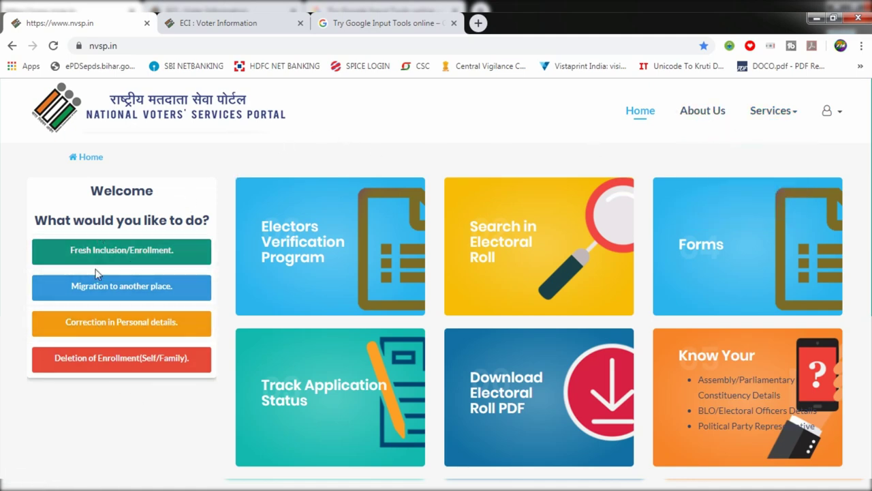
left_click(136, 327)
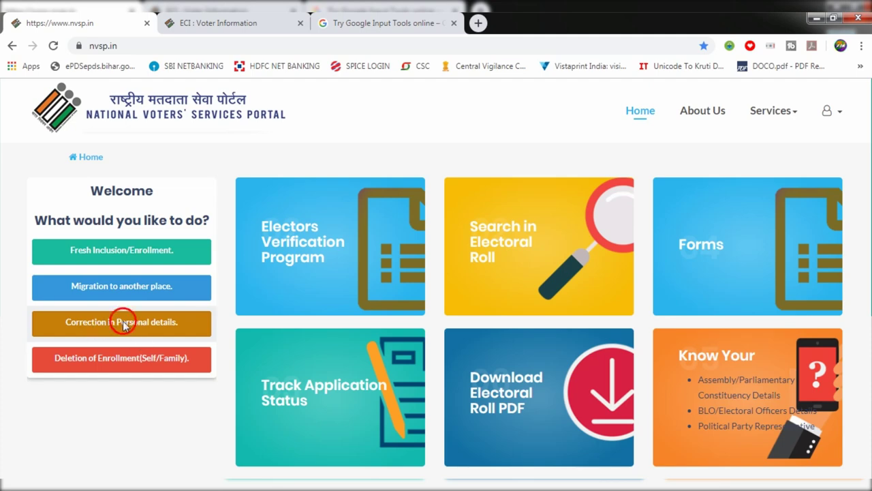
left_click(124, 324)
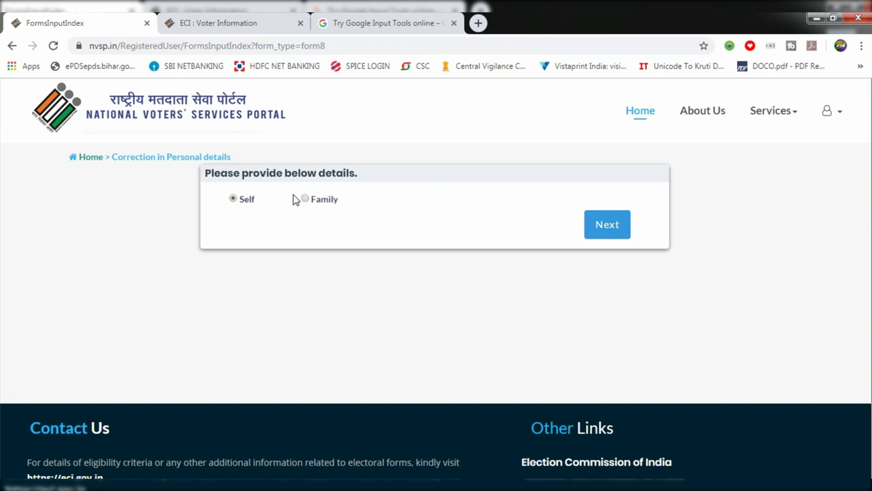
Continue for Self and set state Bihar, district MADHEPURA and constituency Singheshwar in Form 8
left_click(597, 225)
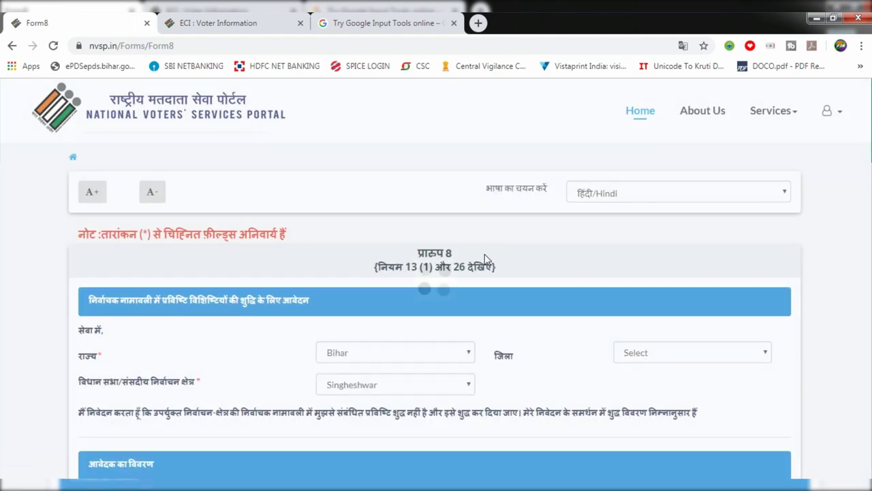
scroll(485, 259, "down", 2)
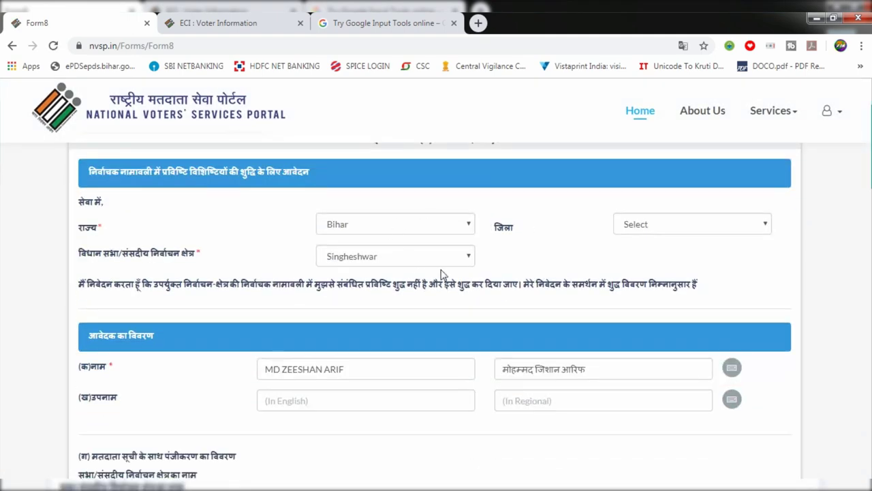
left_click(353, 226)
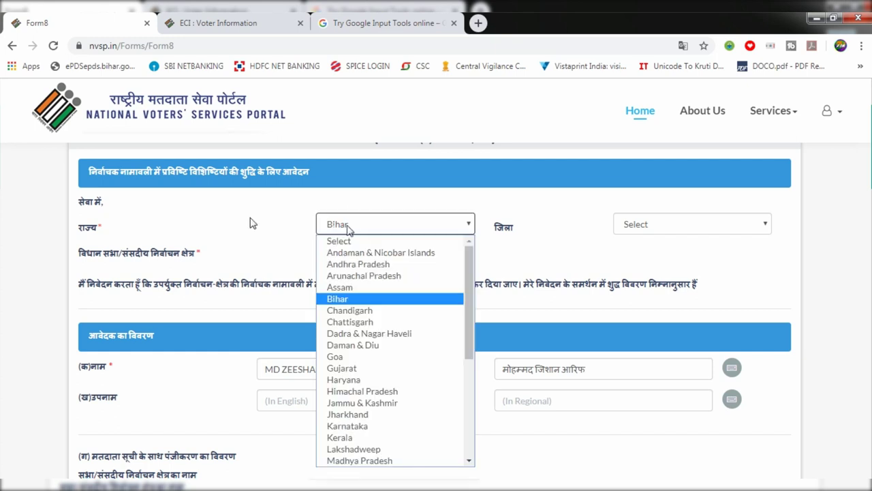
left_click(291, 221)
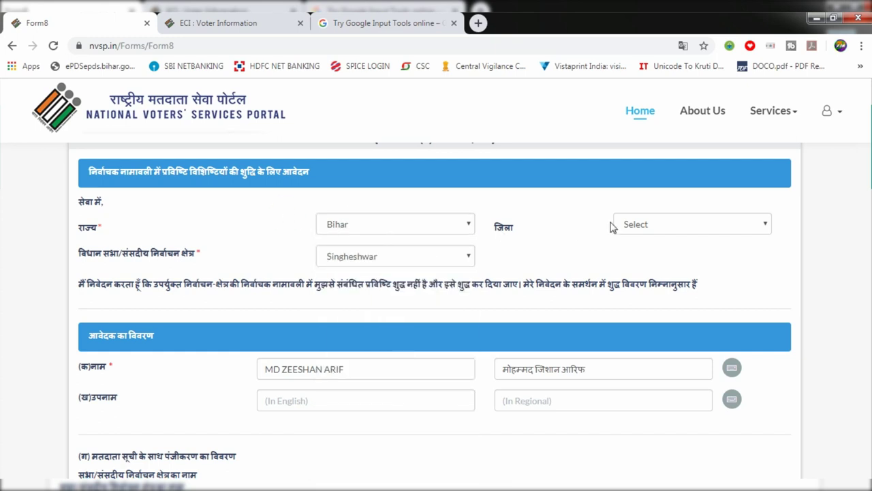
left_click(642, 227)
key("m")
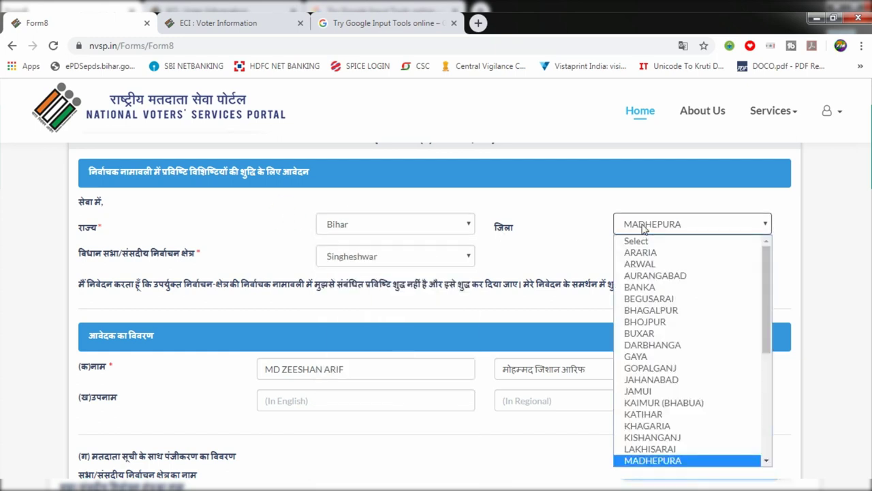
left_click(592, 223)
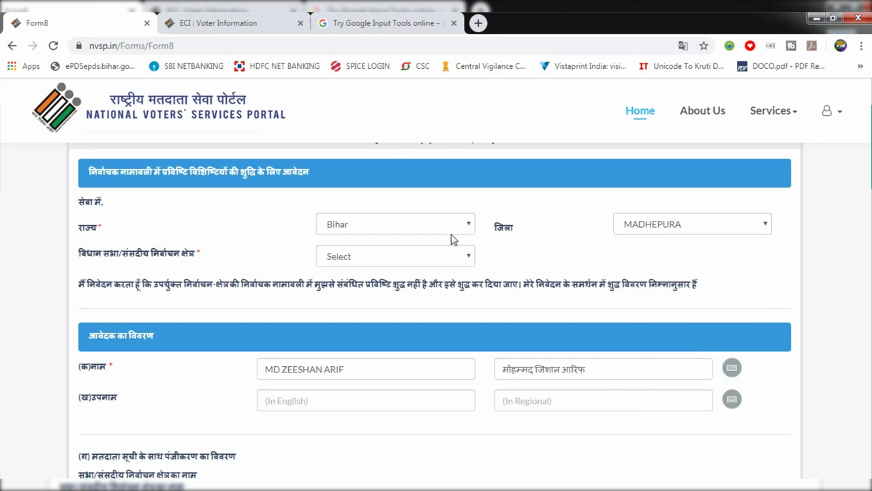
left_click(368, 254)
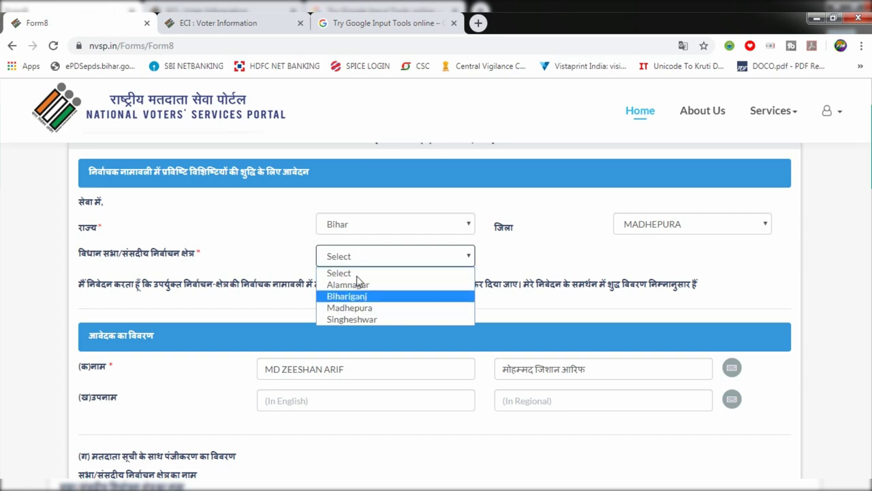
left_click(337, 318)
Review the applicant's English name further down Form 8 before heading to Google Input Tools
scroll(323, 312, "down", 1)
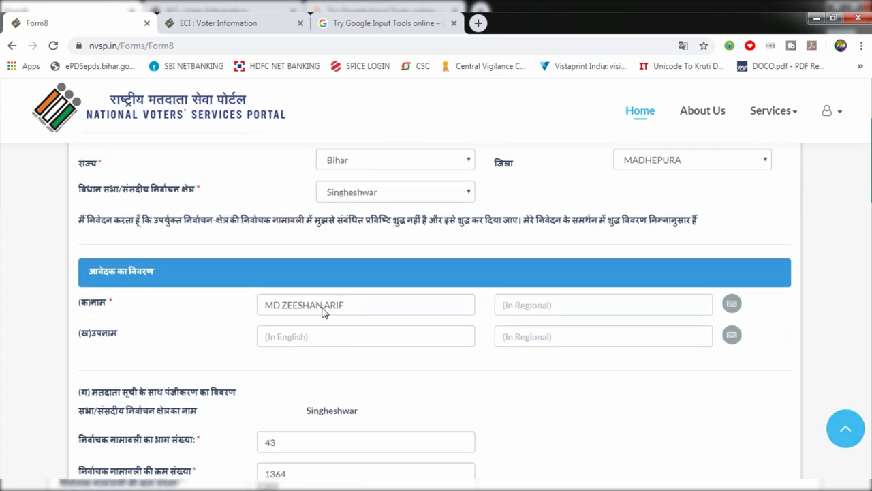
scroll(216, 280, "down", 1)
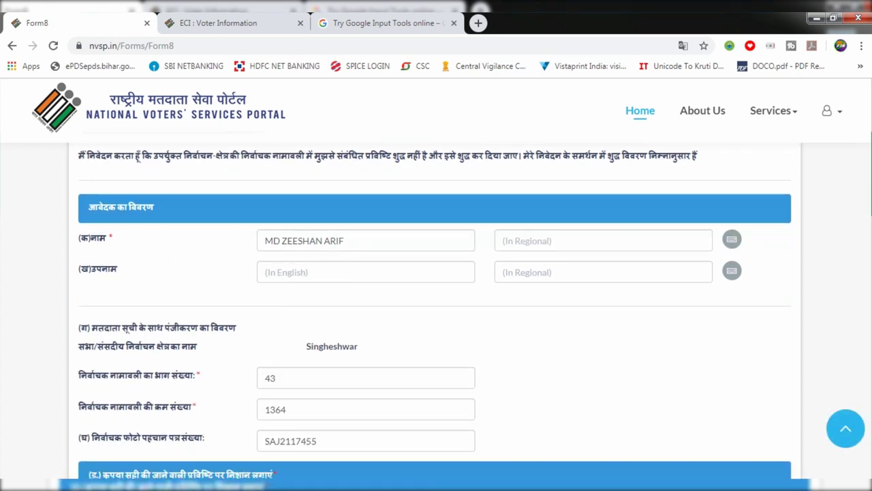
left_click_drag(370, 250, 281, 242)
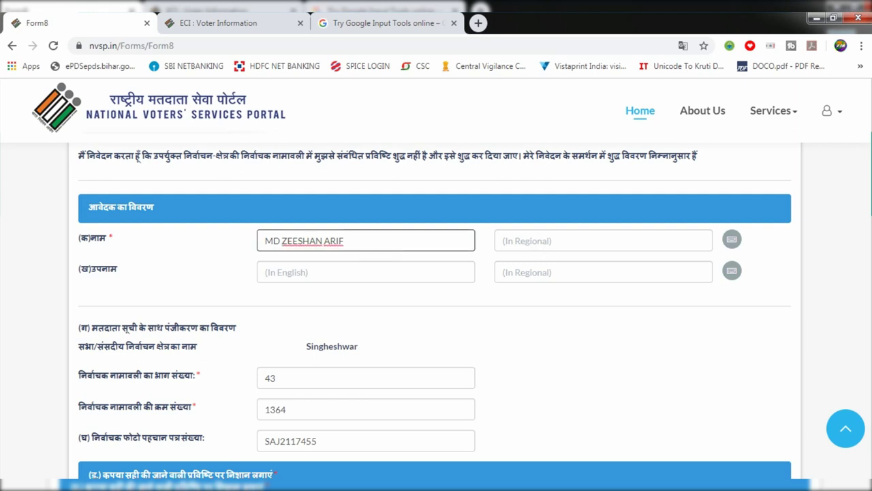
left_click(563, 318)
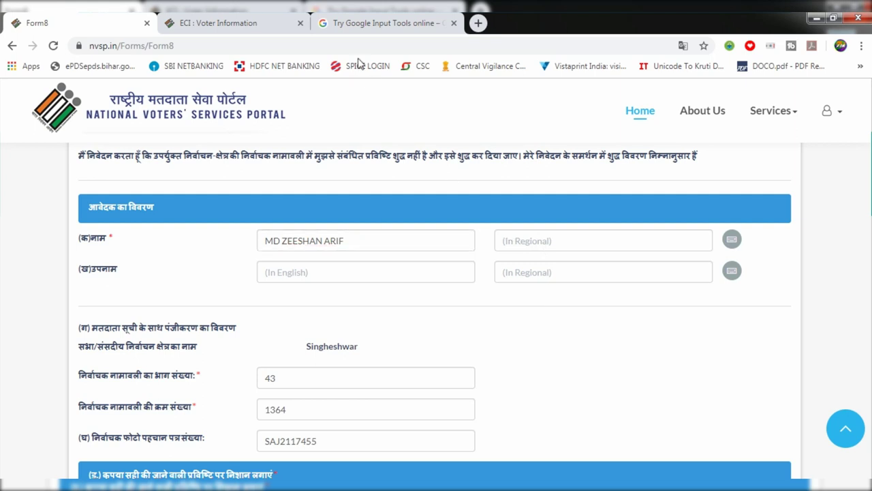
left_click(368, 23)
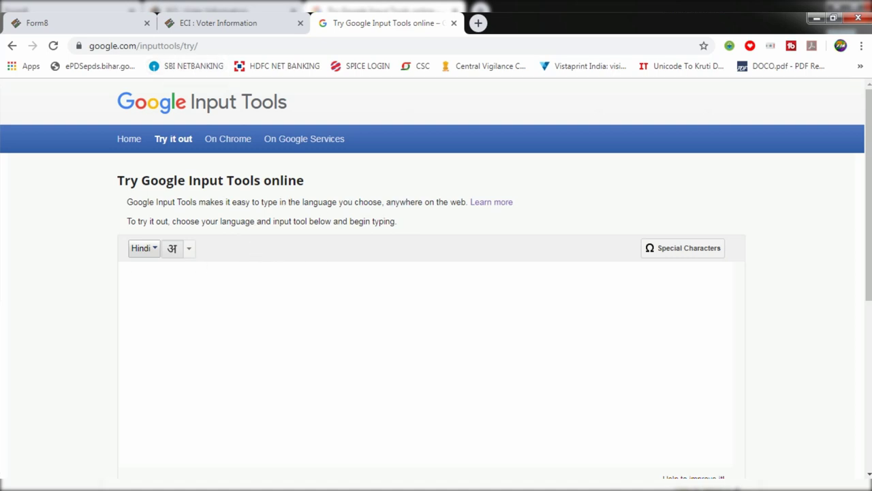
Switch Google Input Tools to Hindi, type the applicant's name in Devanagari, and select it all
left_click(143, 252)
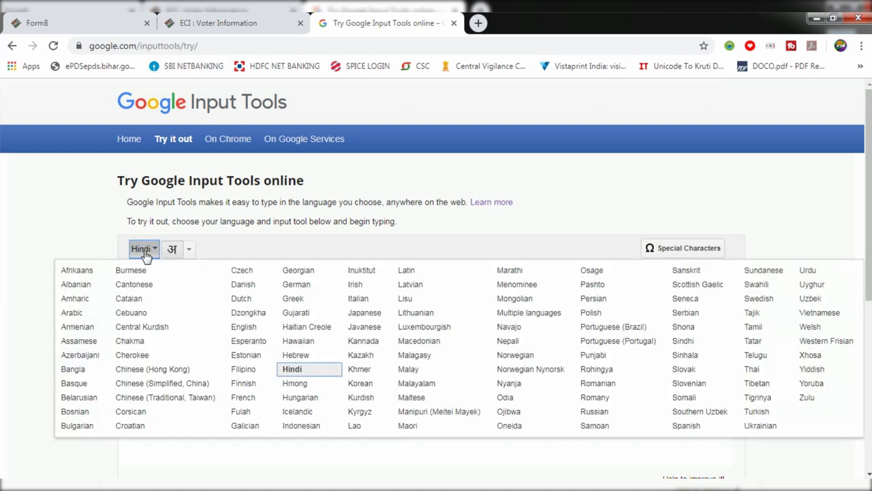
left_click(293, 369)
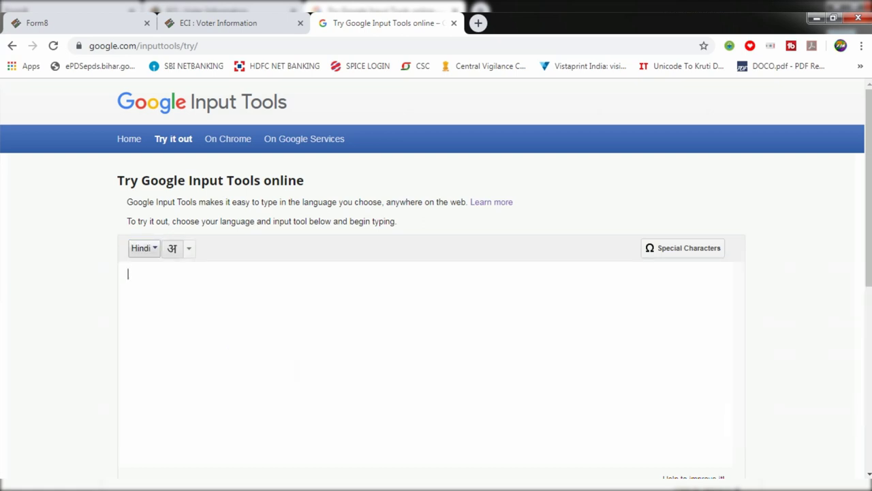
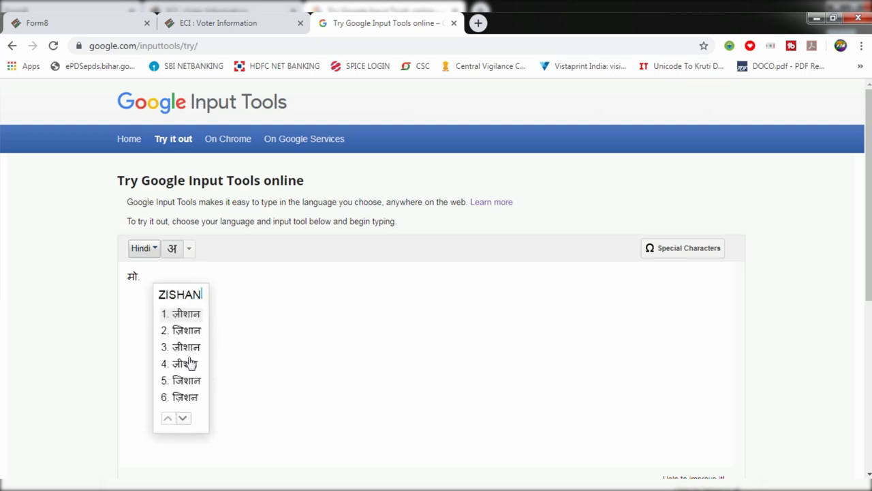
left_click(184, 383)
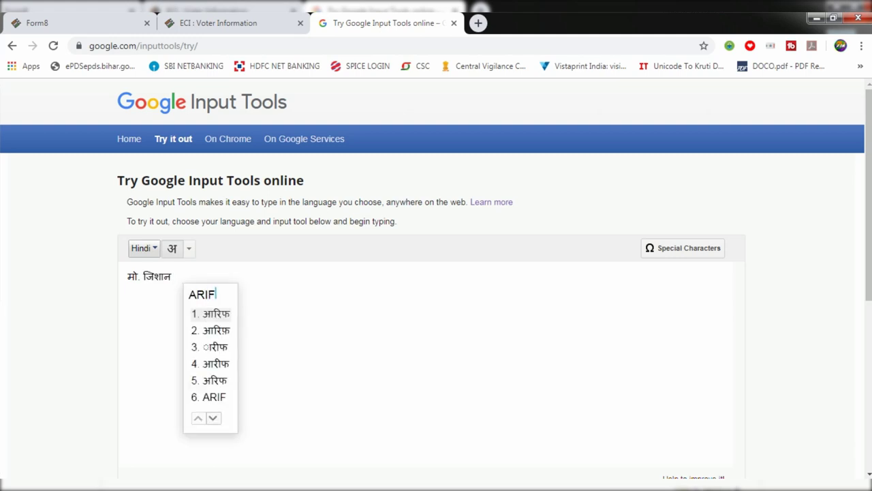
key("space")
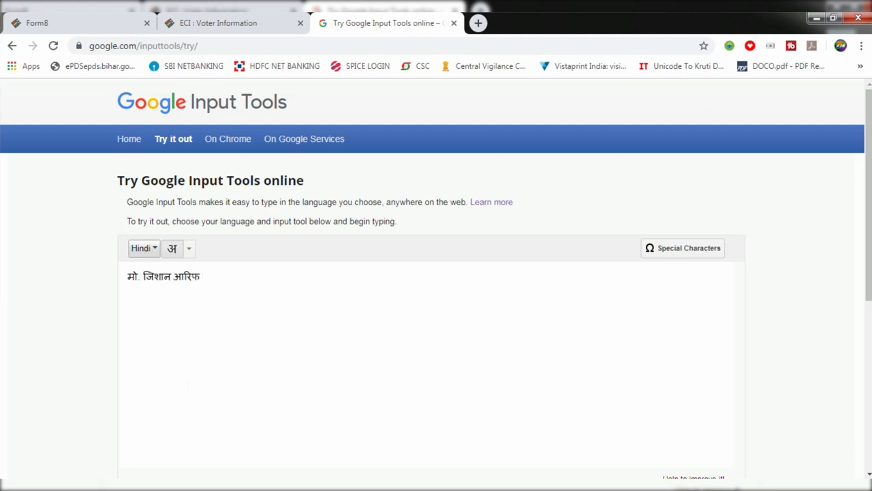
key("ctrl+a")
key("ctrl+c")
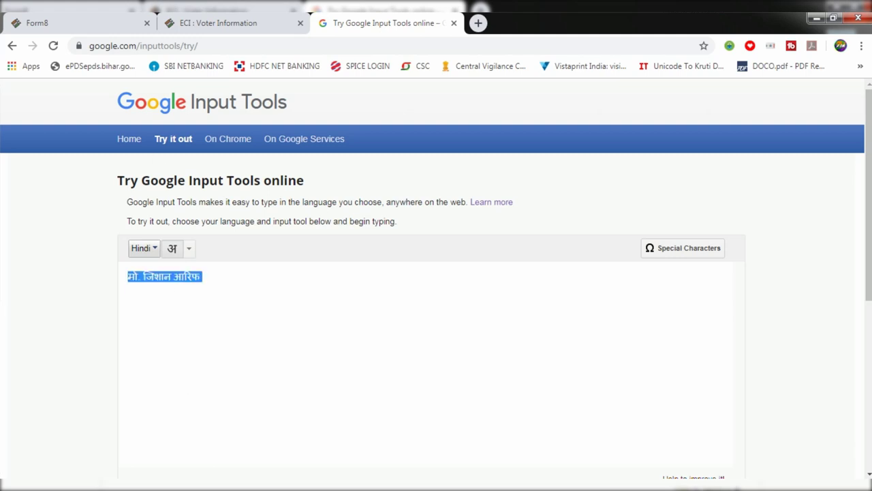
left_click(116, 21)
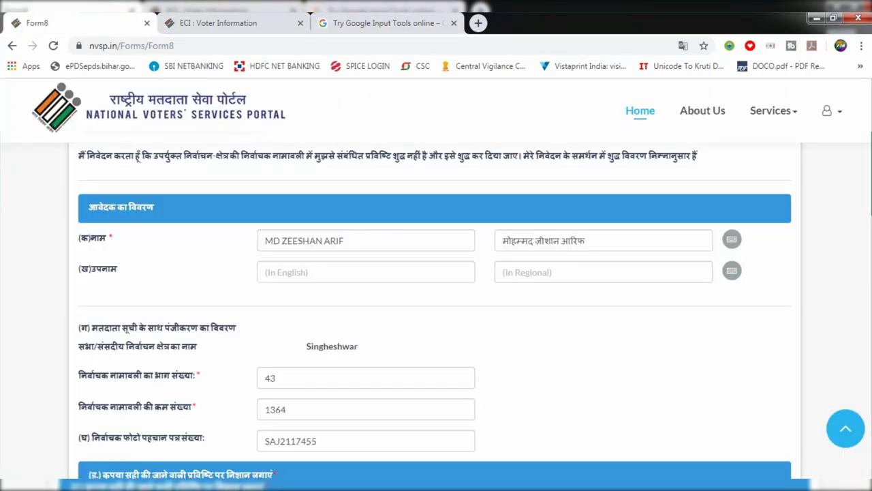
Paste the copied Hindi name into Form 8's regional-language name field
triple_click(511, 244)
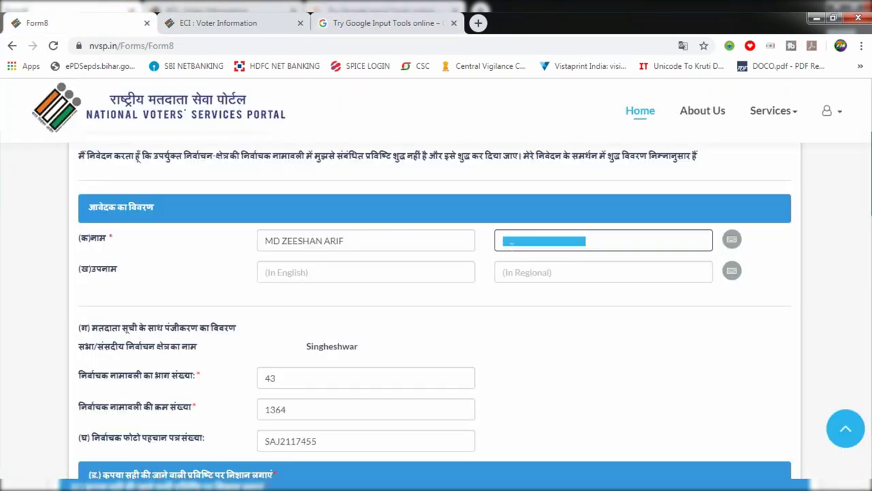
key("ctrl+v")
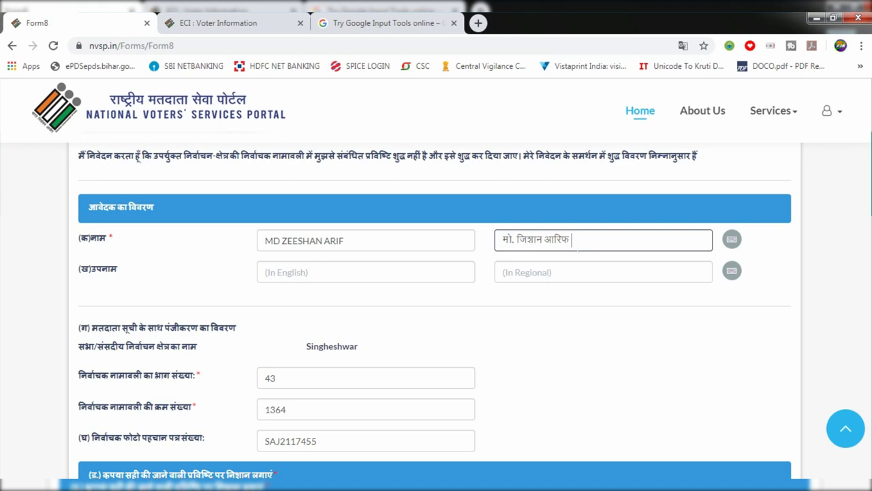
left_click(481, 249)
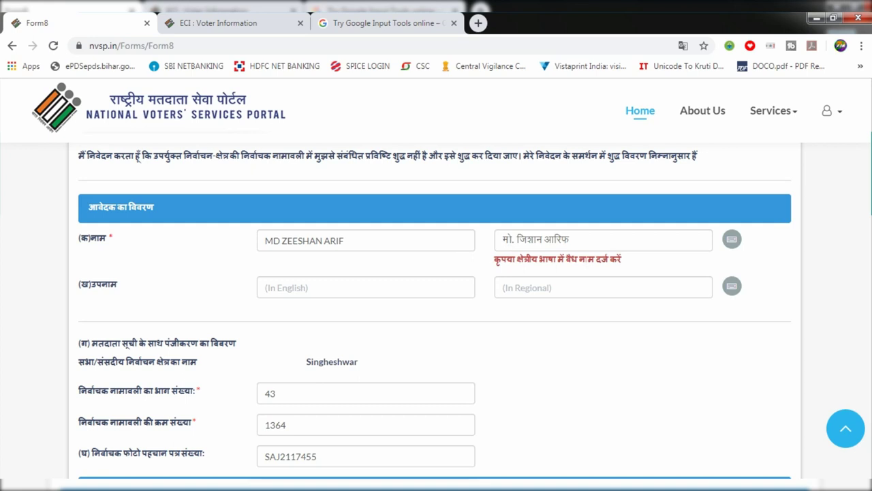
left_click(571, 240)
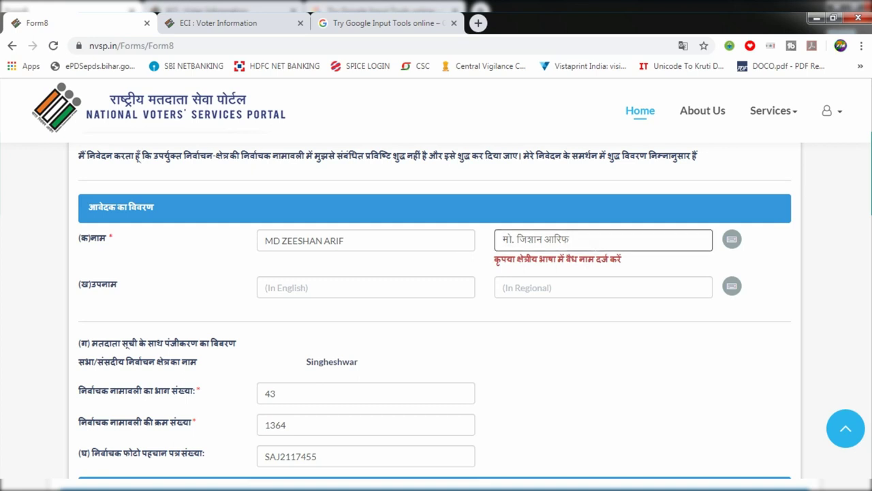
key("BackSpace")
key("BackSpace")
key("BackSpace")
key("BackSpace")
key("BackSpace")
key("BackSpace")
key("BackSpace")
key("BackSpace")
key("BackSpace")
key("BackSpace")
key("BackSpace")
key("BackSpace")
key("BackSpace")
key("BackSpace")
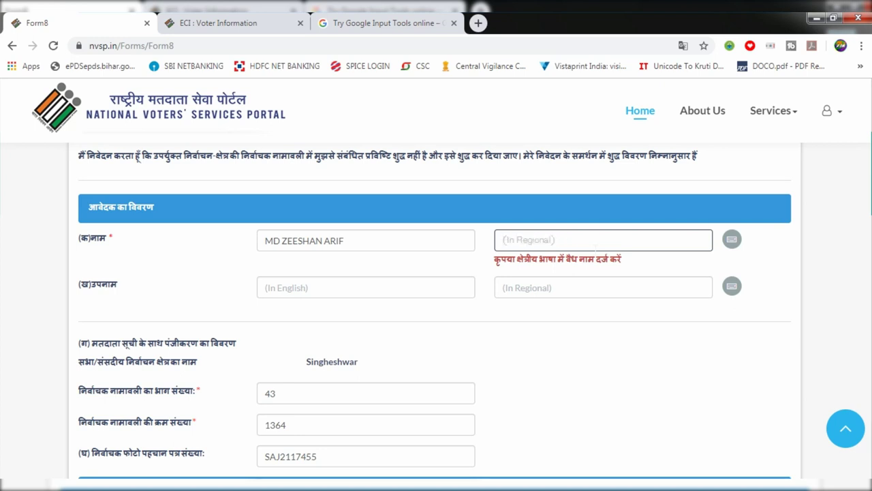
key("ctrl+v")
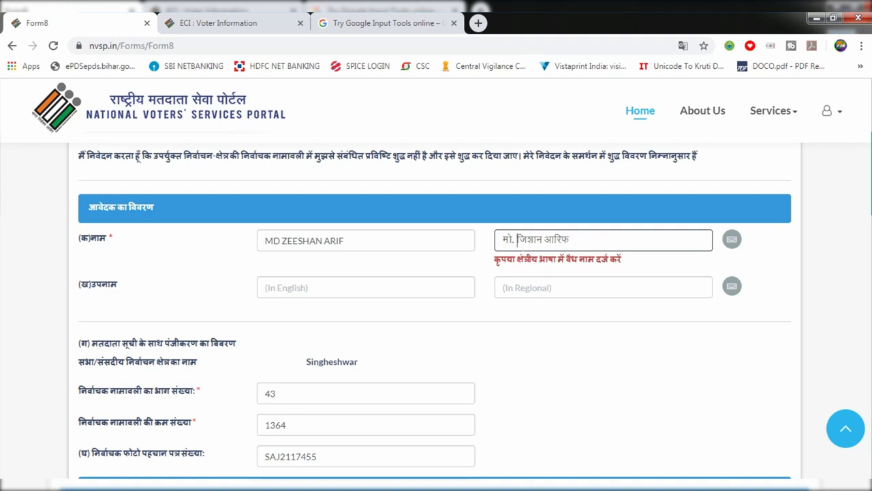
Replace the full stop and vowel sign after मो with ० in the Hindi name
left_click(516, 239)
key("BackSpace")
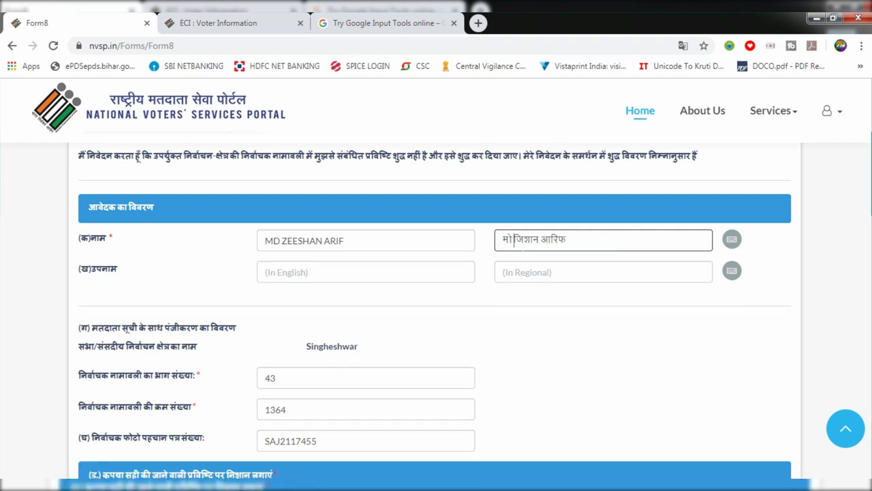
key("BackSpace")
type("o")
type("०")
left_click(504, 329)
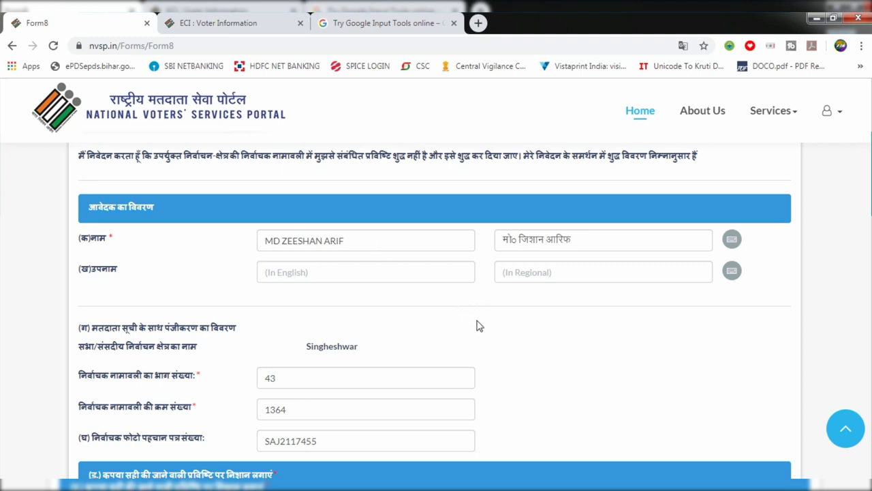
Tick नाम and जन्म तारीख for correction, then attempt संबंधी का नाम and hit the three-entry limit
scroll(477, 325, "down", 1)
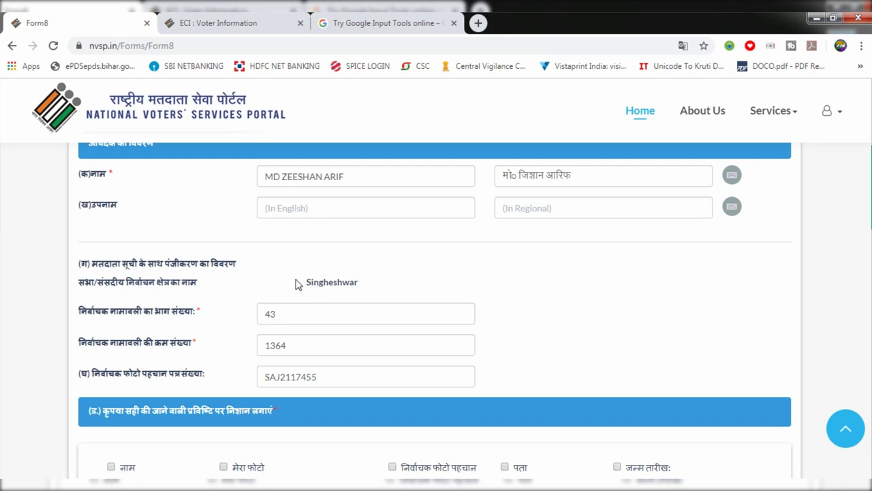
scroll(327, 282, "down", 1)
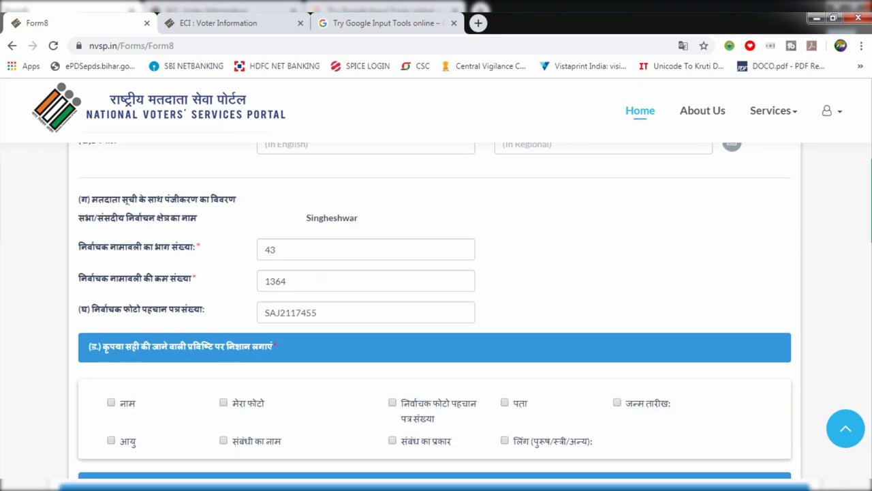
scroll(290, 294, "down", 1)
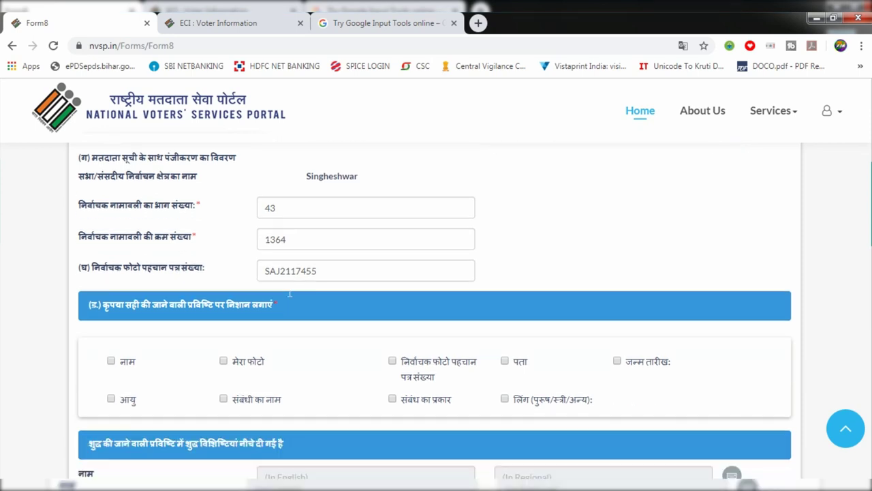
scroll(289, 235, "down", 1)
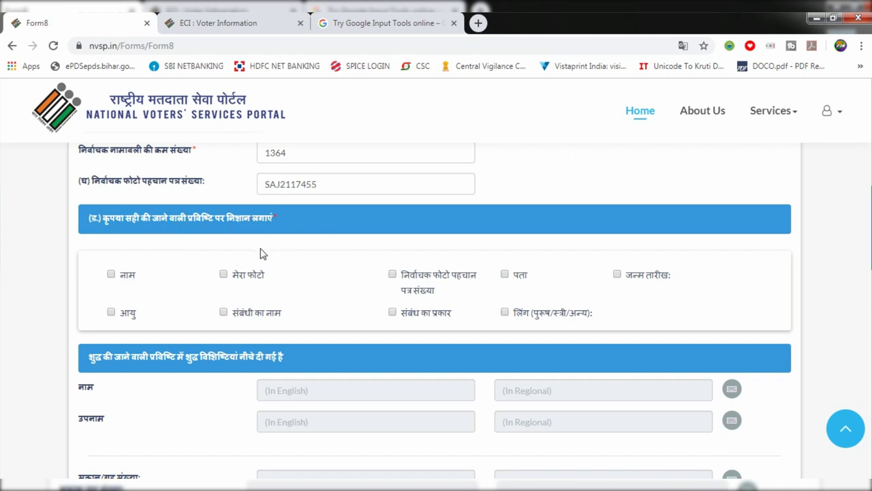
left_click(111, 274)
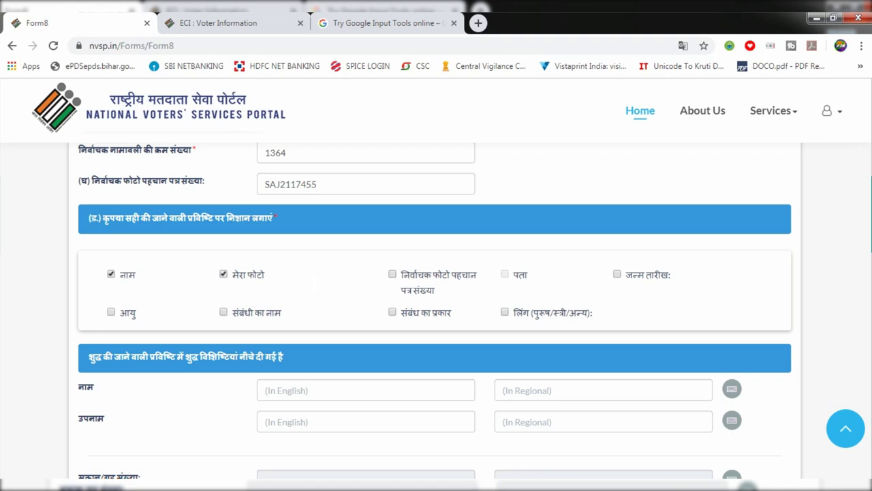
left_click(617, 274)
scroll(219, 317, "down", 1)
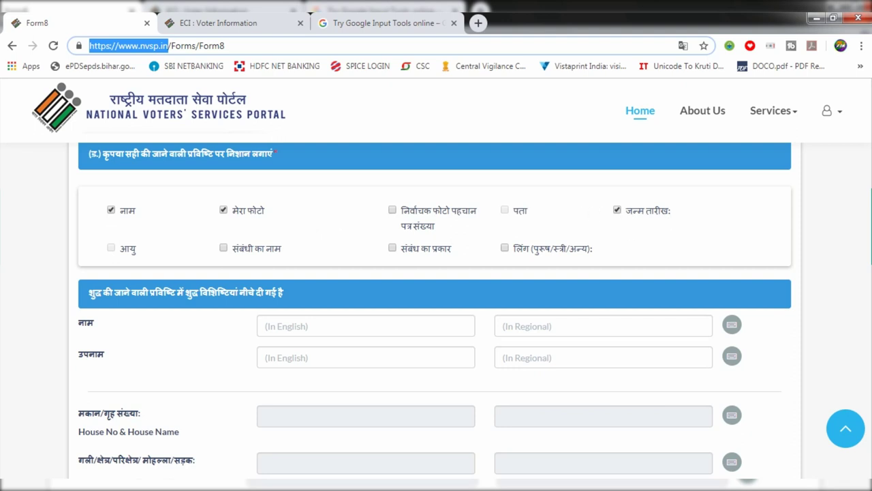
left_click(223, 248)
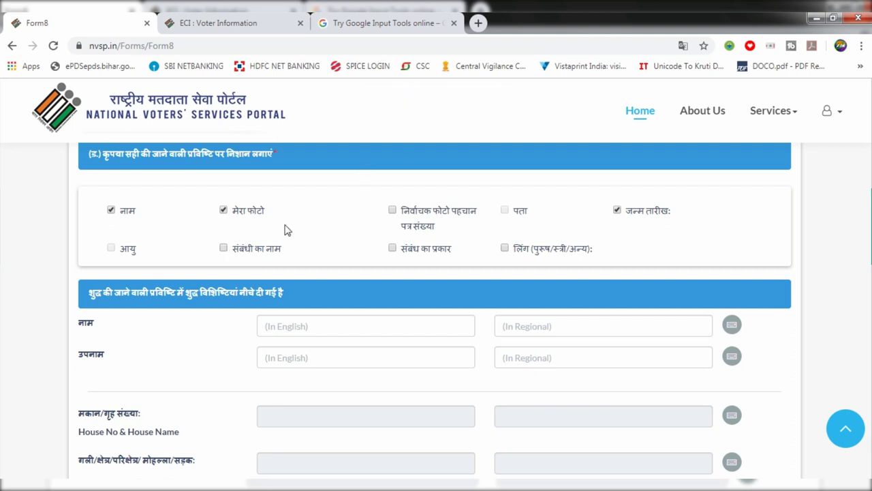
Swap मेरा फोटो for संबंधी का नाम among the correction entries, briefly checking Google Input Tools
left_click(224, 248)
left_click(223, 248)
scroll(319, 204, "down", 1)
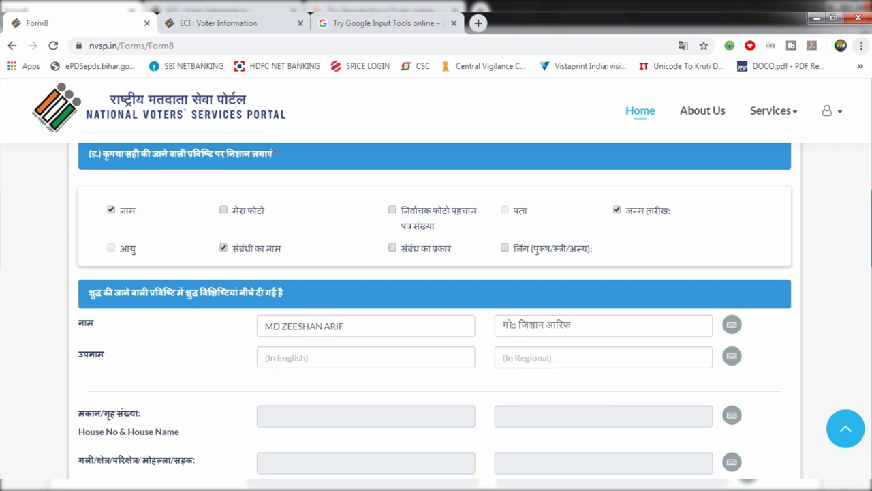
left_click(373, 27)
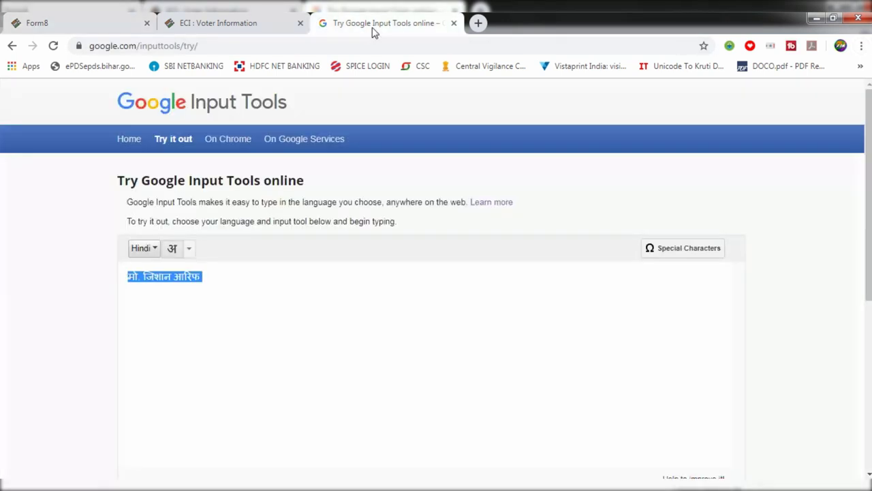
left_click(88, 27)
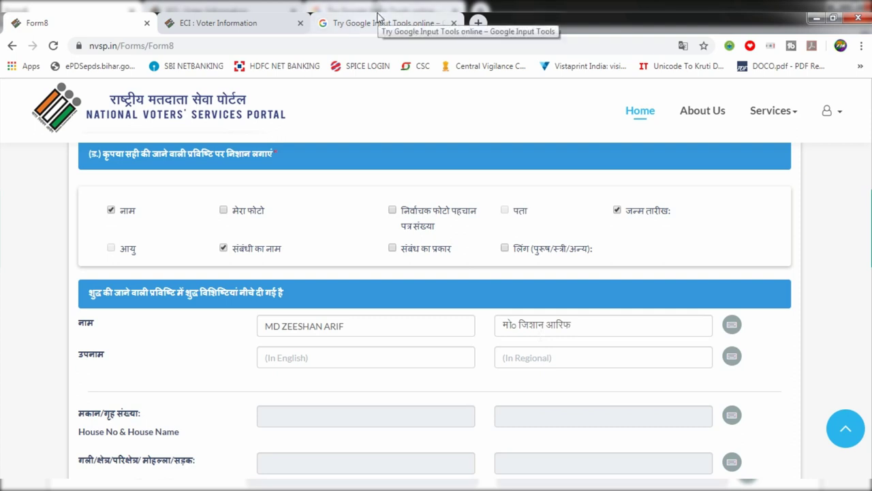
scroll(549, 385, "down", 2)
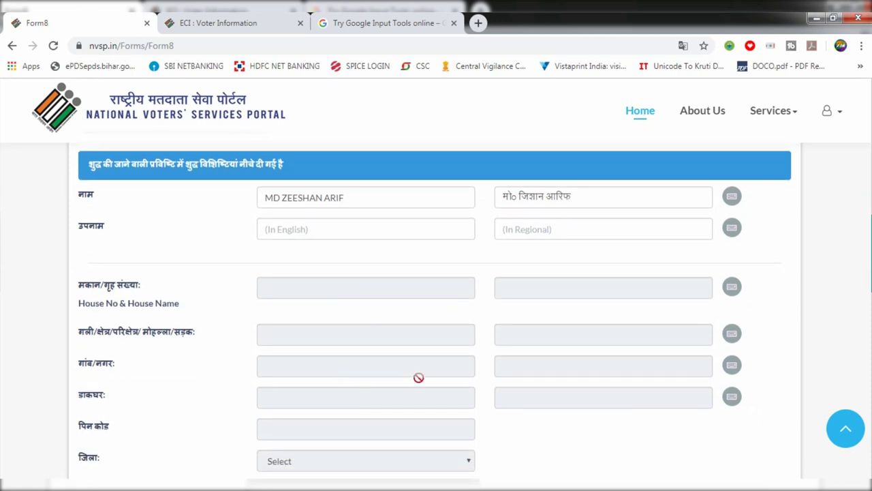
scroll(457, 341, "down", 1)
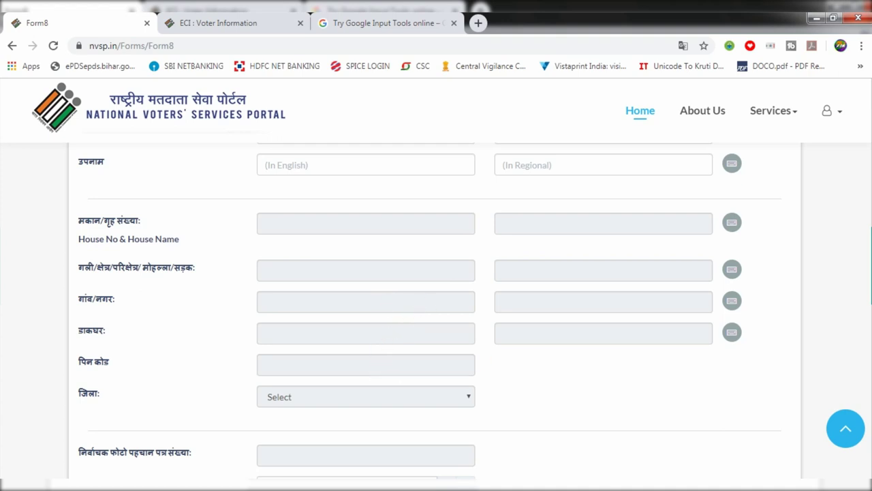
scroll(298, 401, "down", 1)
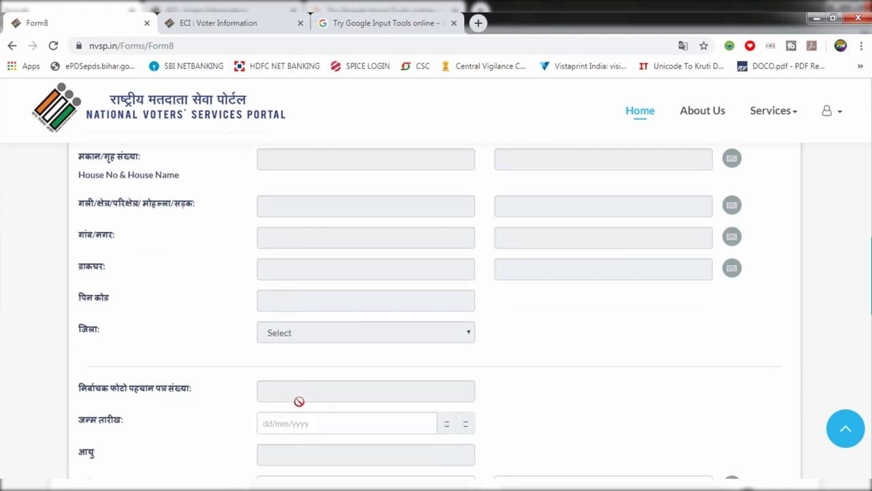
scroll(384, 395, "down", 1)
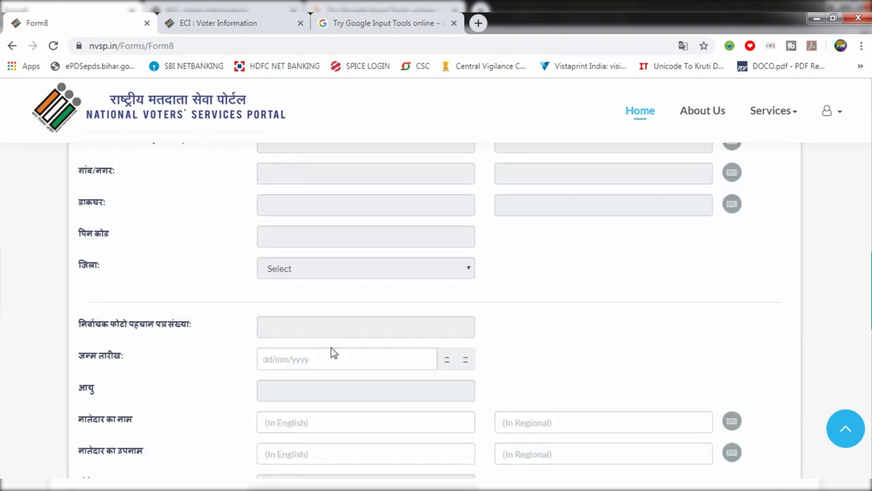
scroll(310, 333, "down", 1)
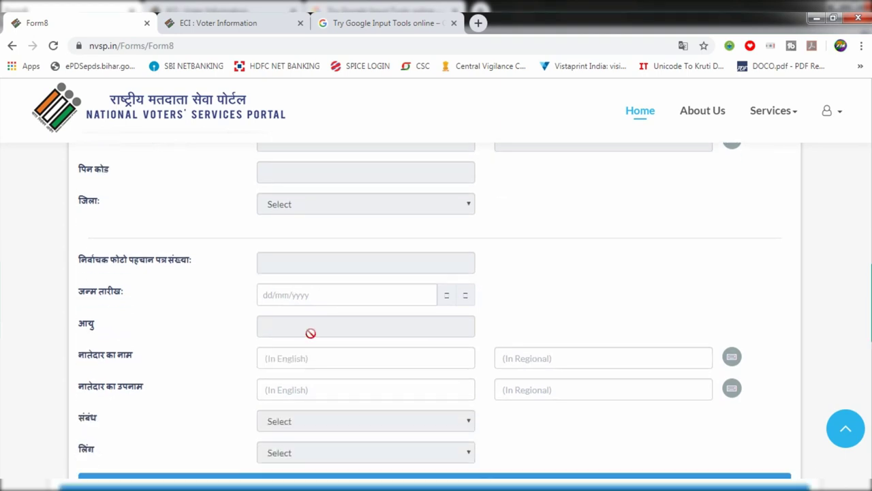
left_click(346, 295)
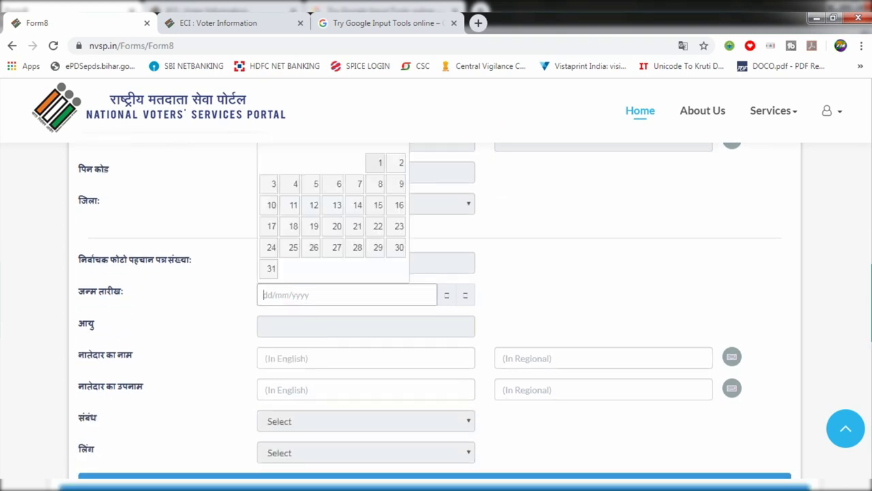
scroll(363, 242, "up", 1)
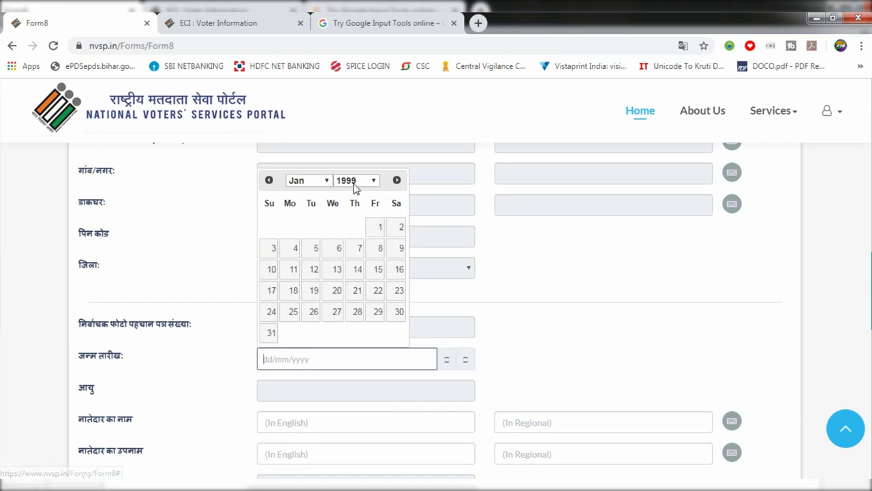
left_click(276, 272)
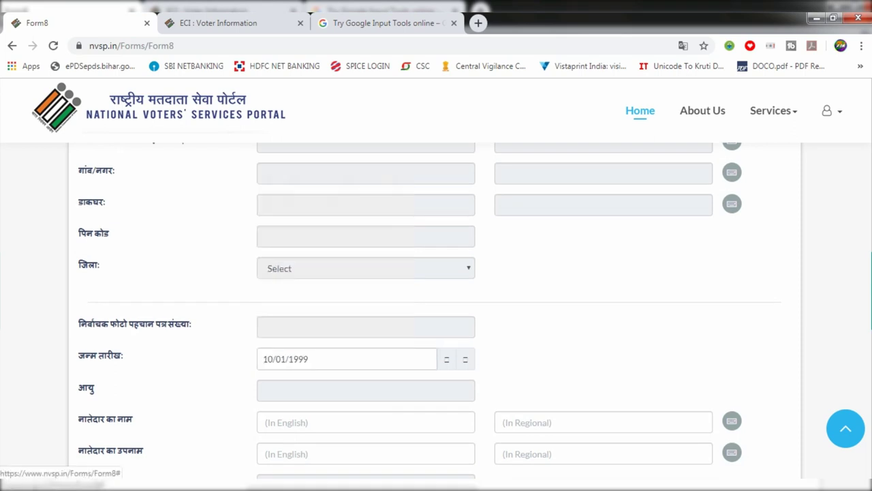
scroll(251, 368, "down", 1)
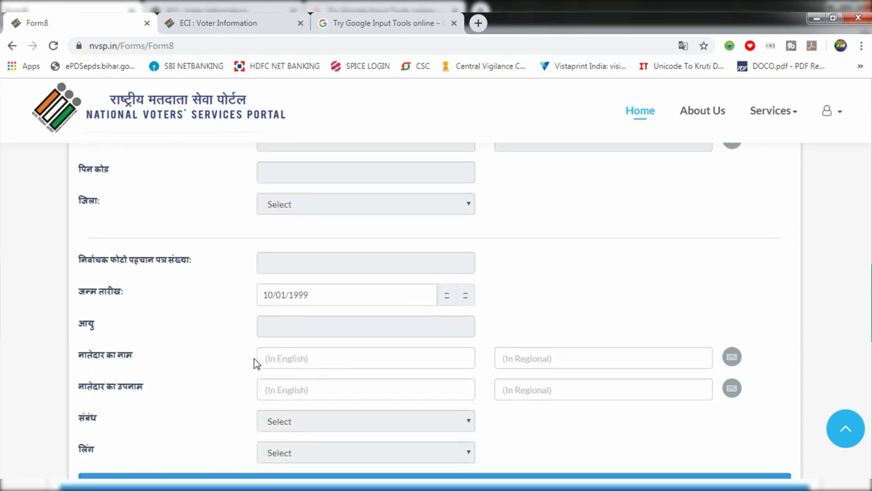
scroll(286, 338, "down", 1)
scroll(129, 308, "down", 1)
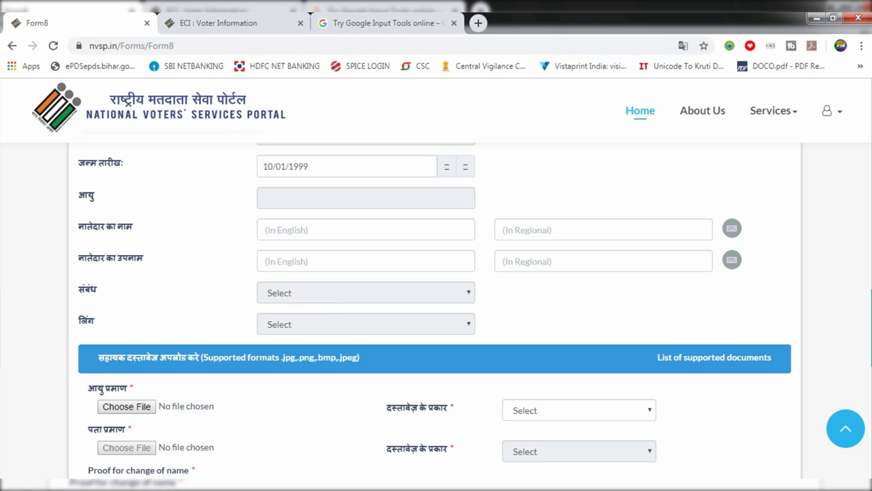
Enter the relative's name in English and accept the suggested Hindi transliteration
left_click(233, 235)
left_click(266, 229)
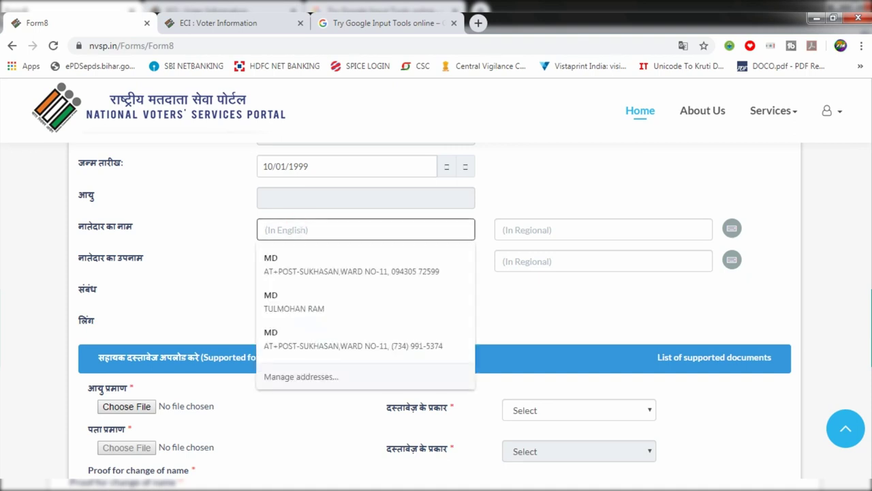
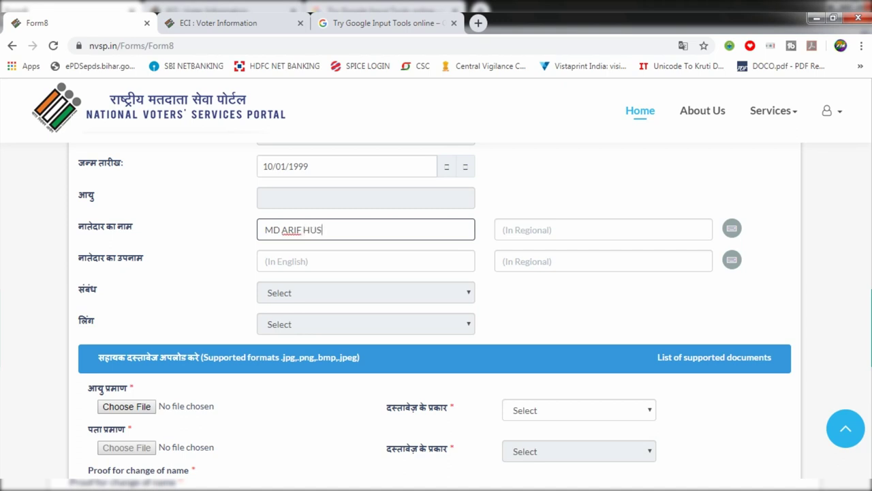
key("Tab")
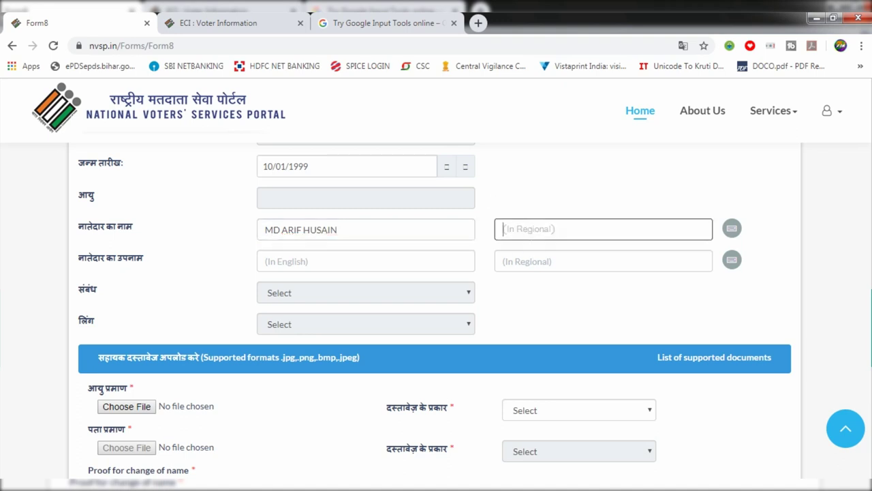
left_click(550, 195)
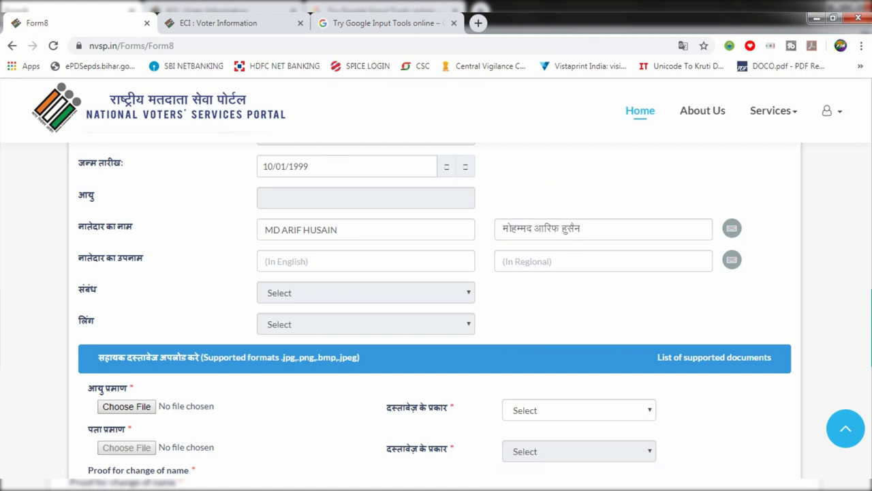
Paste the Hindi abbreviation from Google Input Tools over the first word and fix its punctuation
left_click(368, 19)
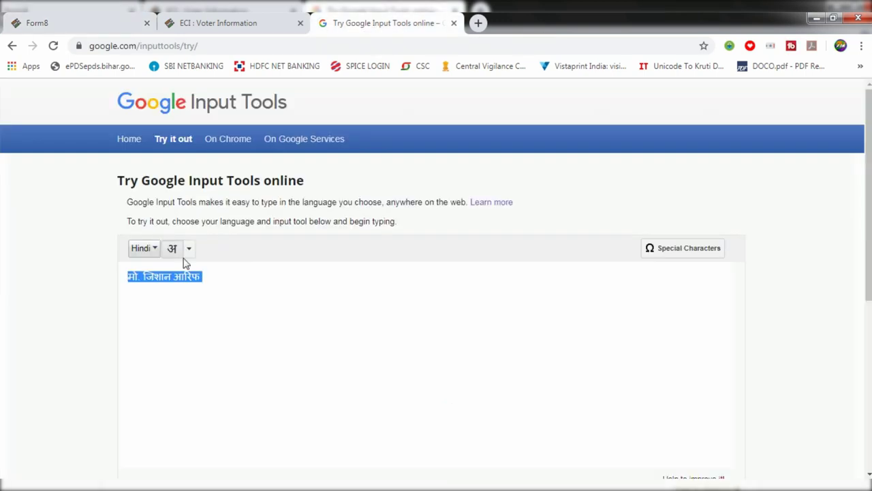
left_click(142, 276)
left_click_drag(141, 276, 116, 283)
key("ctrl+c")
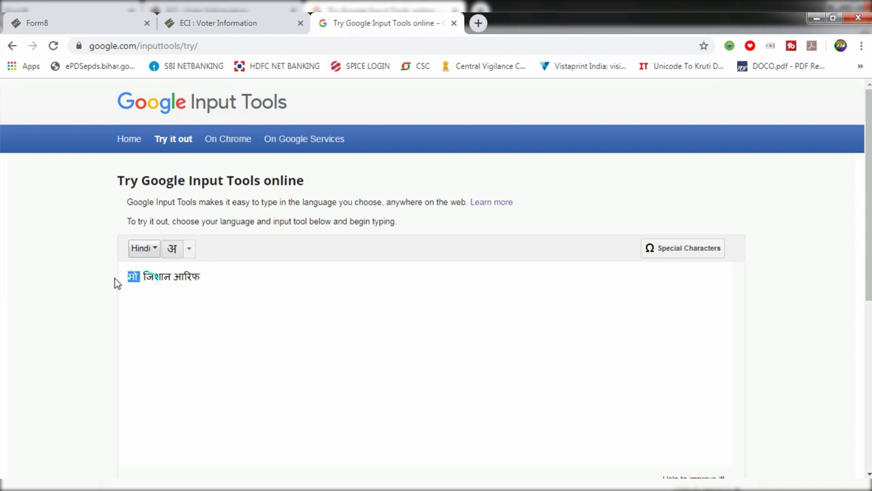
left_click(97, 23)
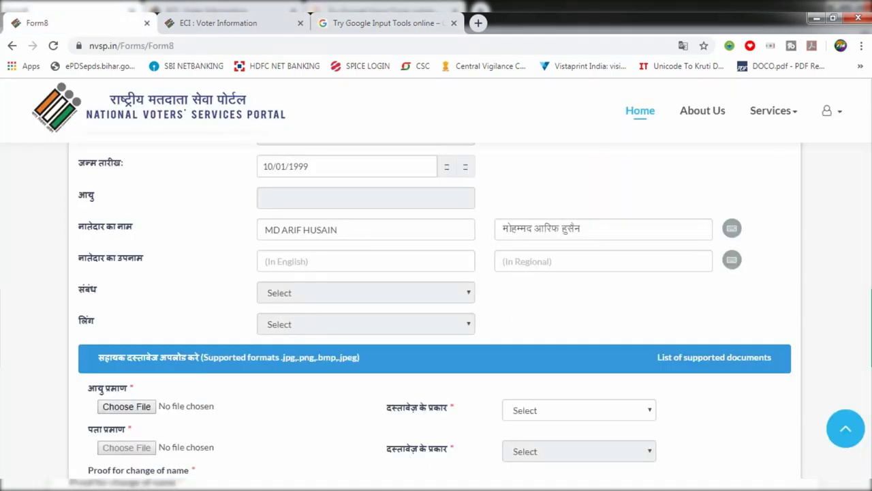
left_click_drag(539, 229, 478, 230)
key("ctrl+v")
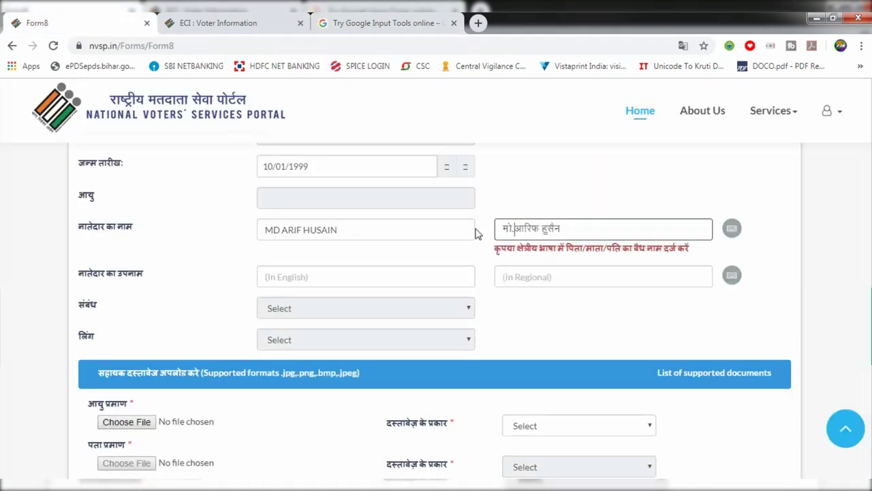
key("BackSpace")
type("0")
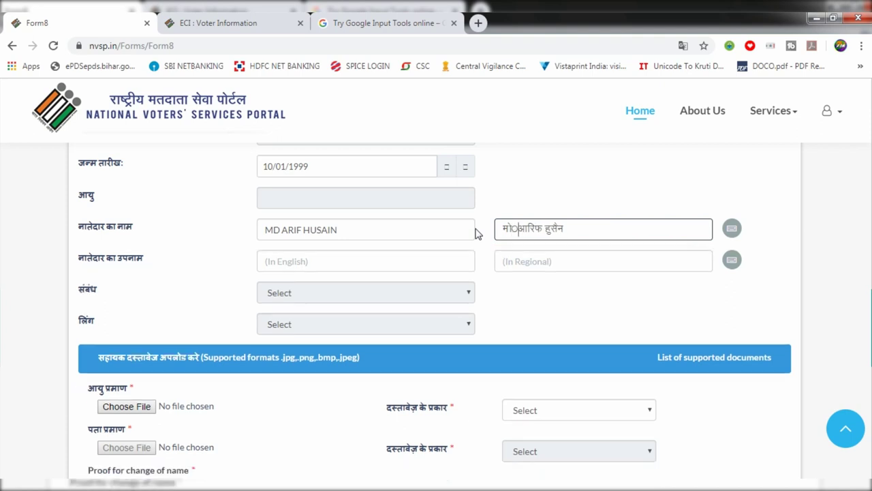
key("Delete")
key("BackSpace")
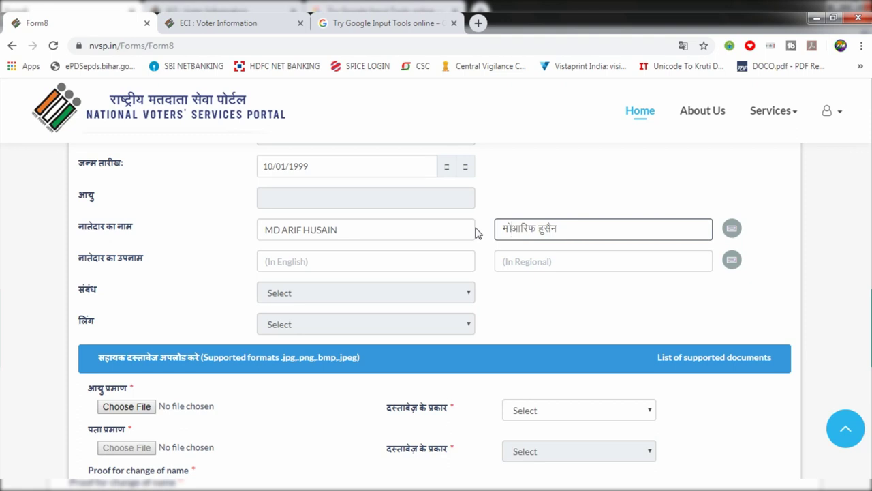
type("0")
left_click(545, 307)
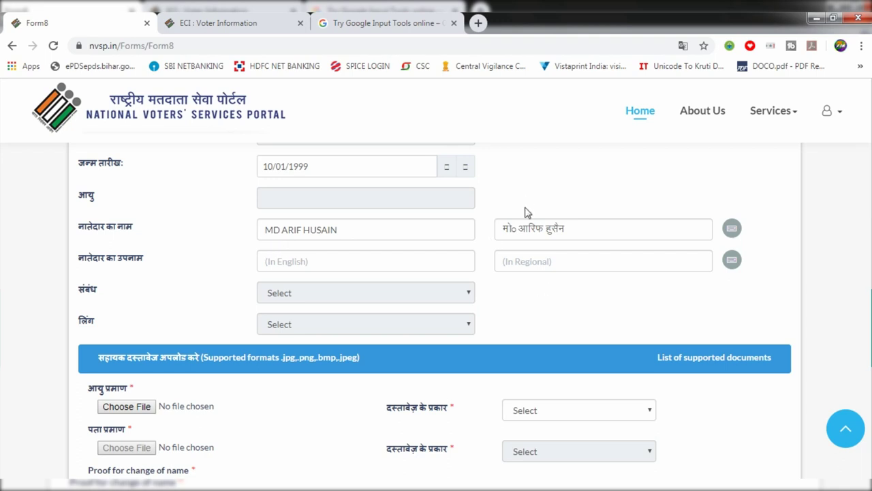
scroll(536, 221, "down", 1)
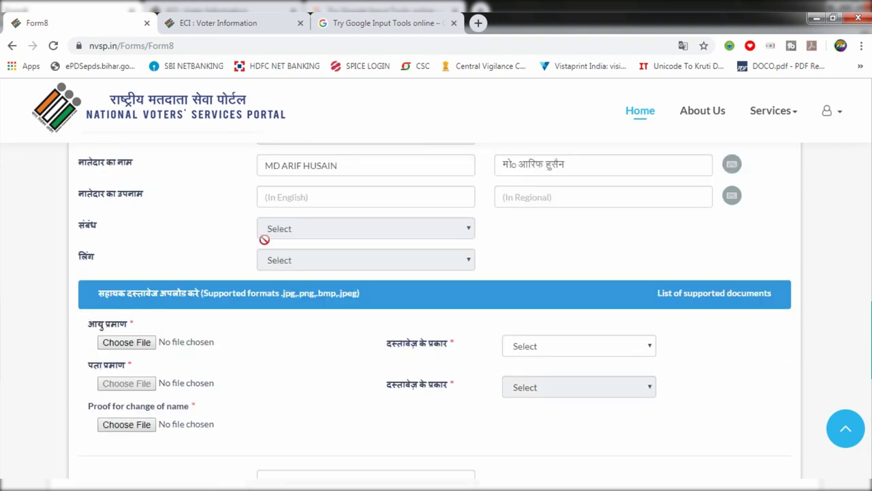
Set the age-proof document type to 'Marksheet of class 10 or 8 or 5' and open its file chooser
scroll(302, 252, "down", 1)
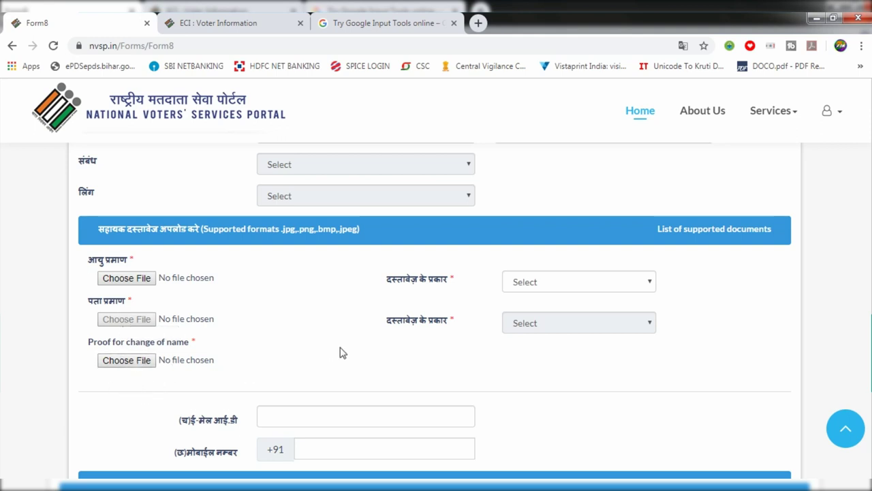
left_click(536, 280)
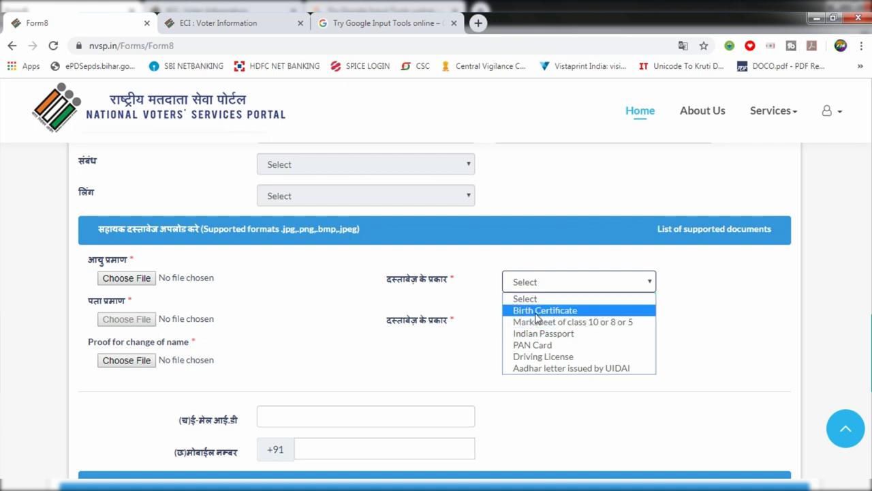
left_click(517, 334)
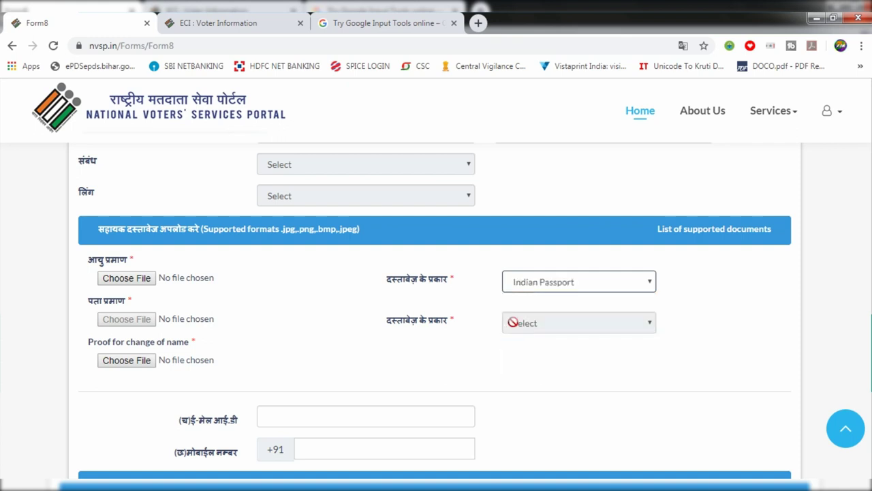
left_click(522, 287)
left_click(530, 321)
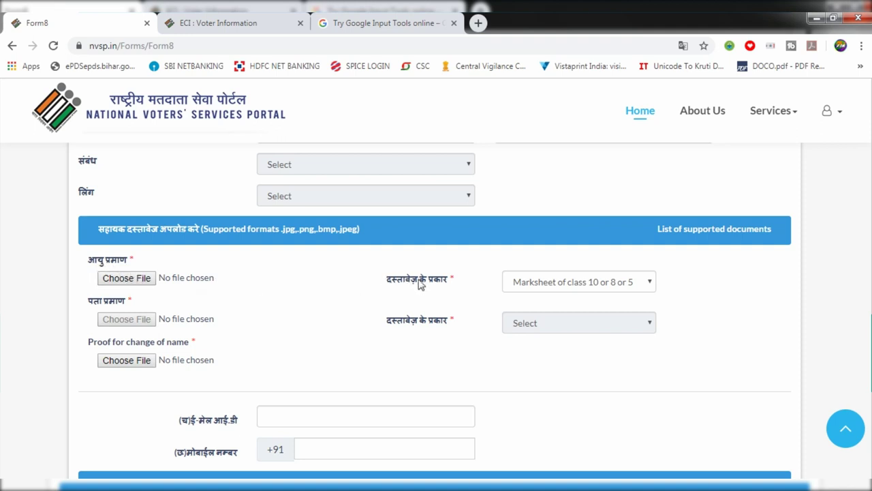
left_click(548, 281)
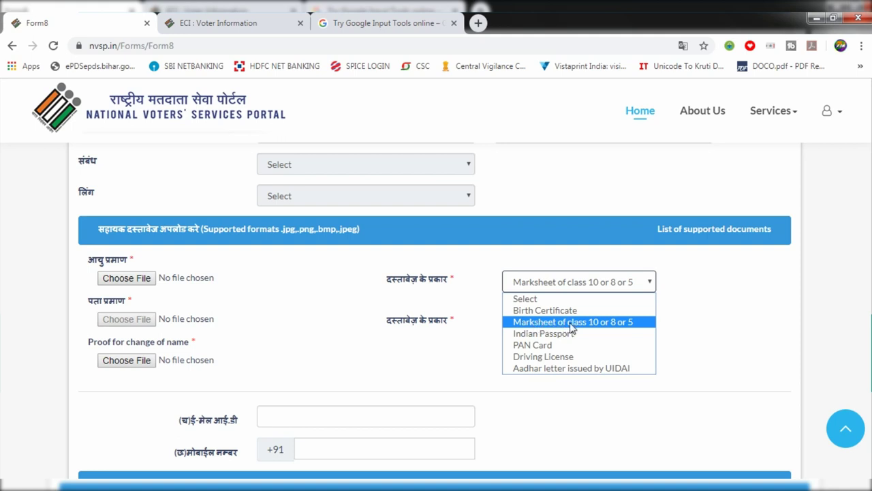
left_click(571, 325)
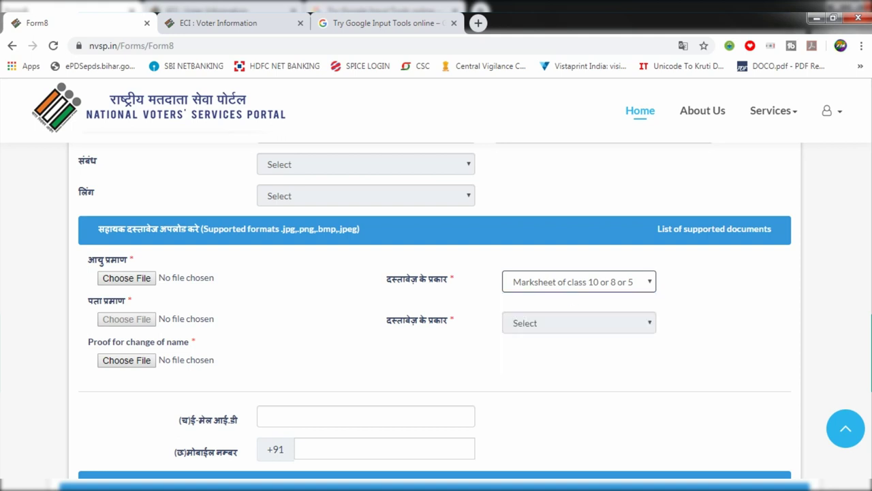
left_click(120, 285)
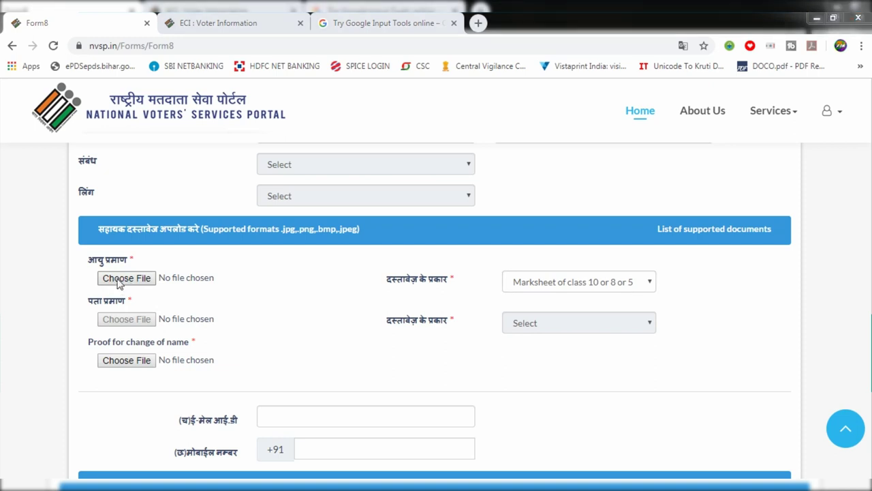
Attach 'matic MARKS S' from the HOME documents folder on drive E: as age proof
double_click(172, 129)
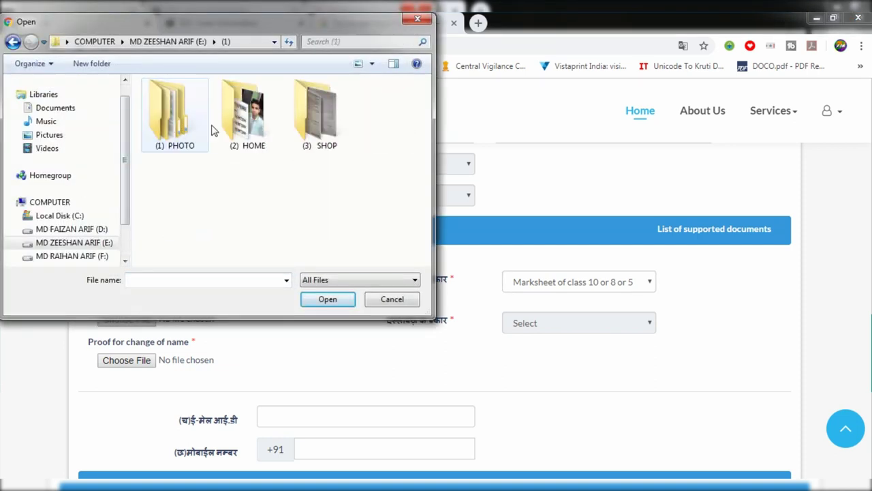
double_click(238, 116)
scroll(239, 197, "down", 1)
left_click(243, 225)
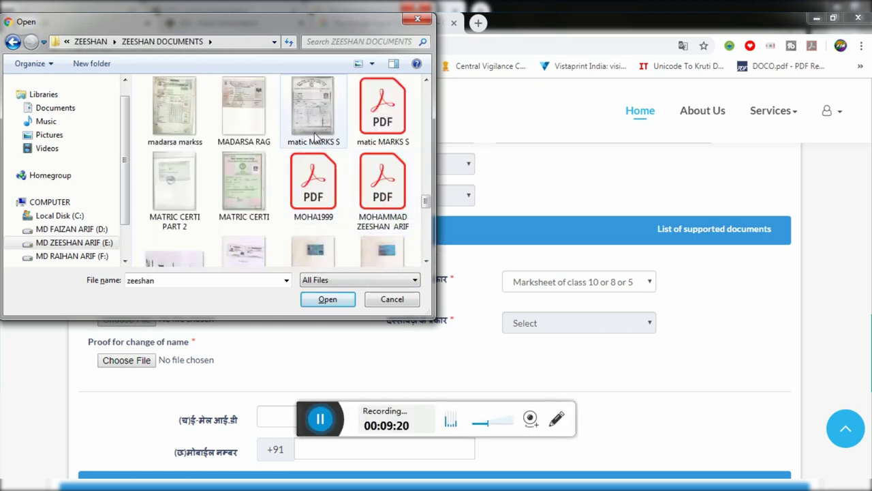
double_click(317, 128)
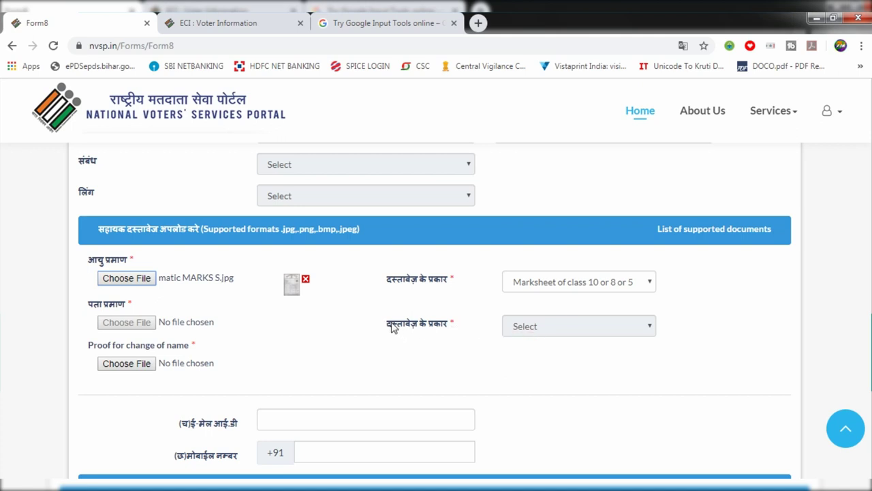
scroll(143, 263, "down", 1)
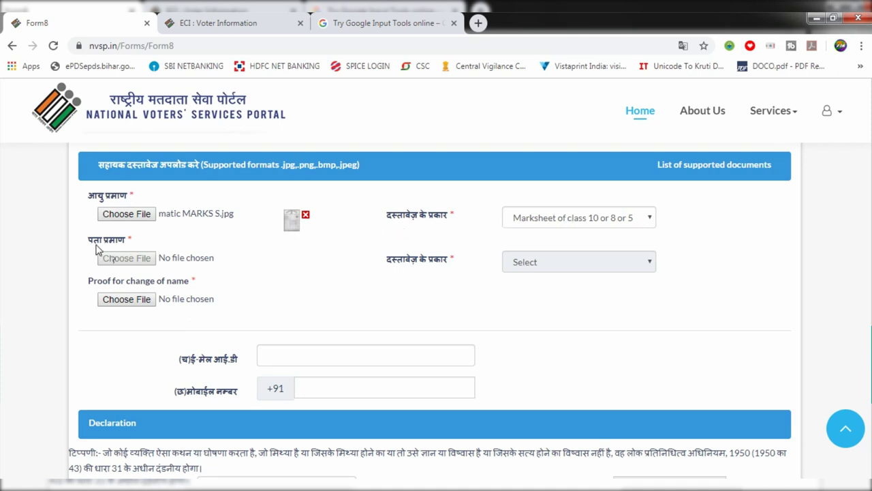
Upload the 'matic MARKS S' image under Proof for change of name
left_click_drag(96, 240, 133, 247)
left_click(143, 246)
double_click(144, 243)
left_click(143, 244)
left_click(132, 300)
left_click(328, 216)
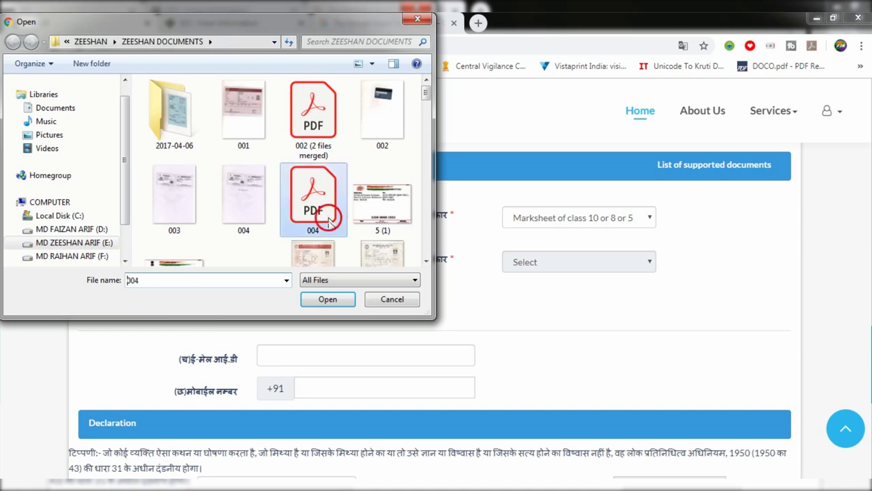
scroll(330, 218, "down", 10)
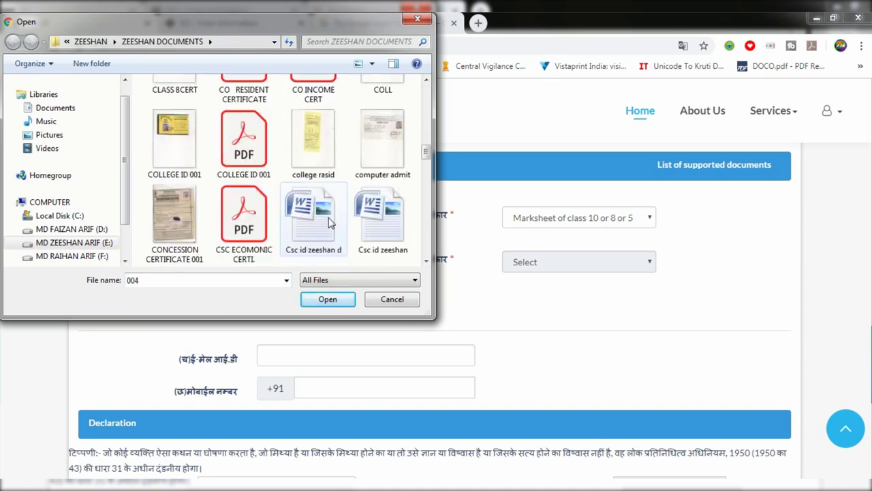
scroll(329, 218, "down", 5)
scroll(329, 223, "down", 5)
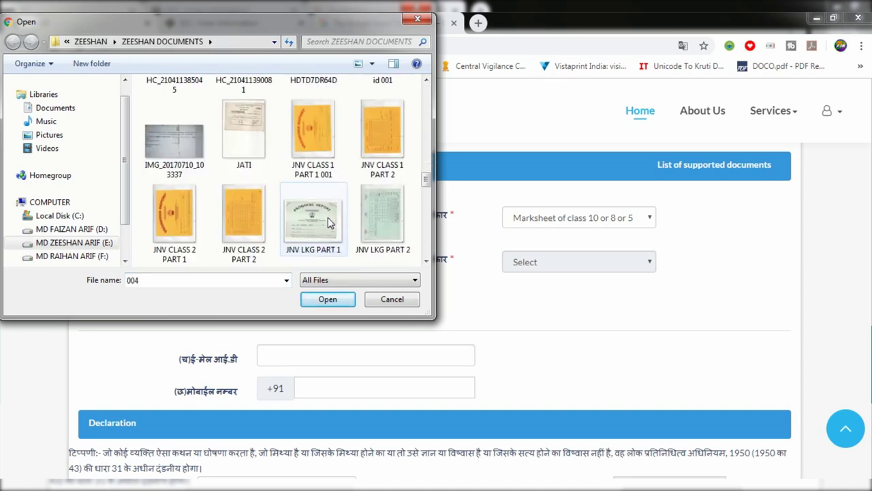
scroll(330, 221, "down", 5)
double_click(306, 225)
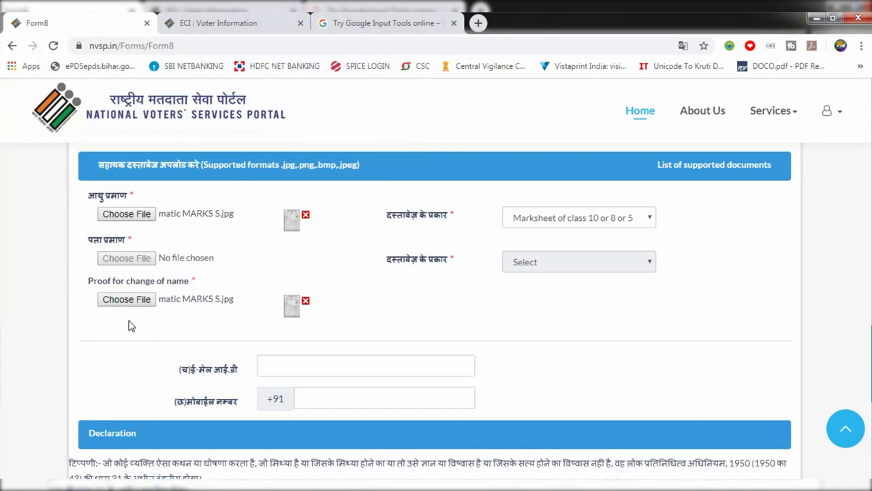
scroll(191, 316, "down", 1)
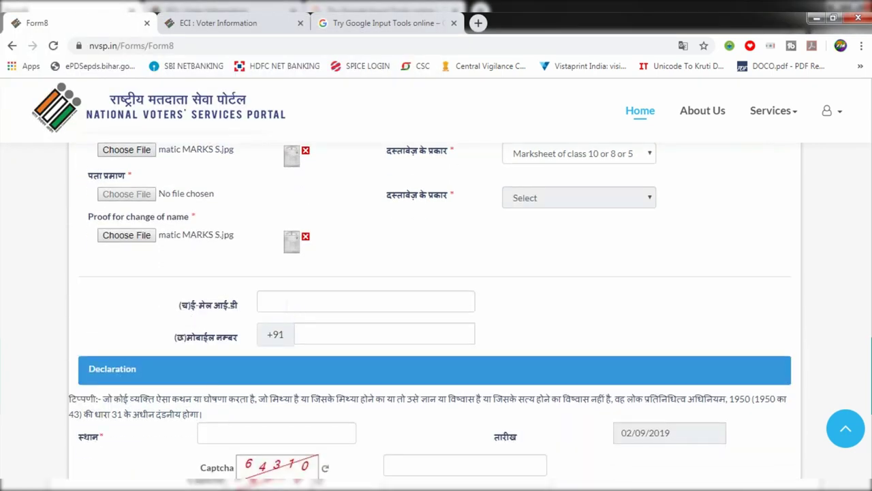
Fill in the applicant's e-mail address field
left_click(286, 304)
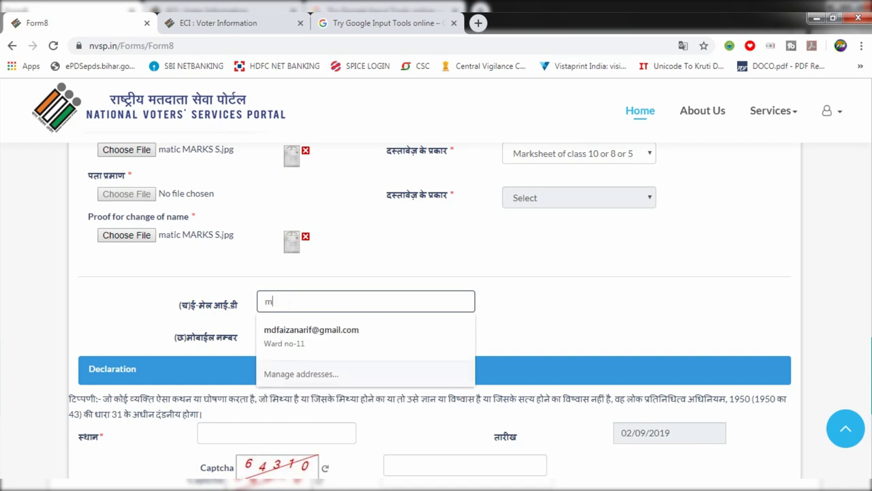
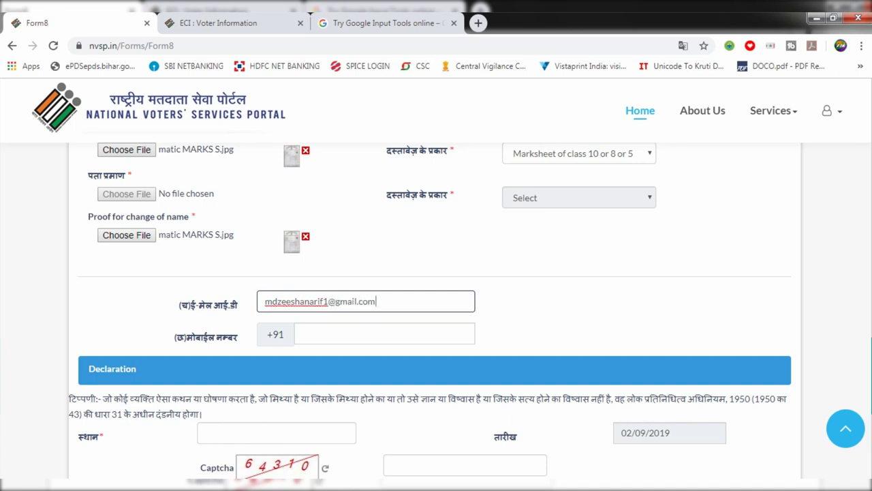
left_click(651, 307)
scroll(651, 306, "down", 1)
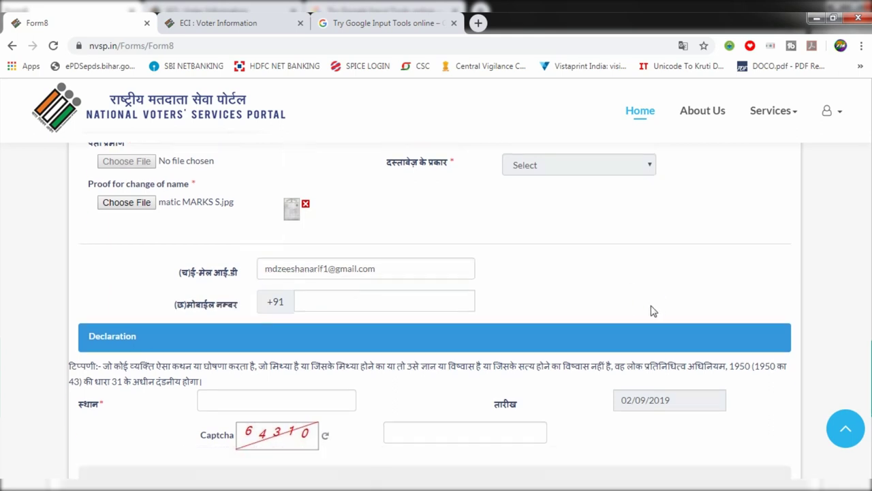
scroll(651, 307, "down", 1)
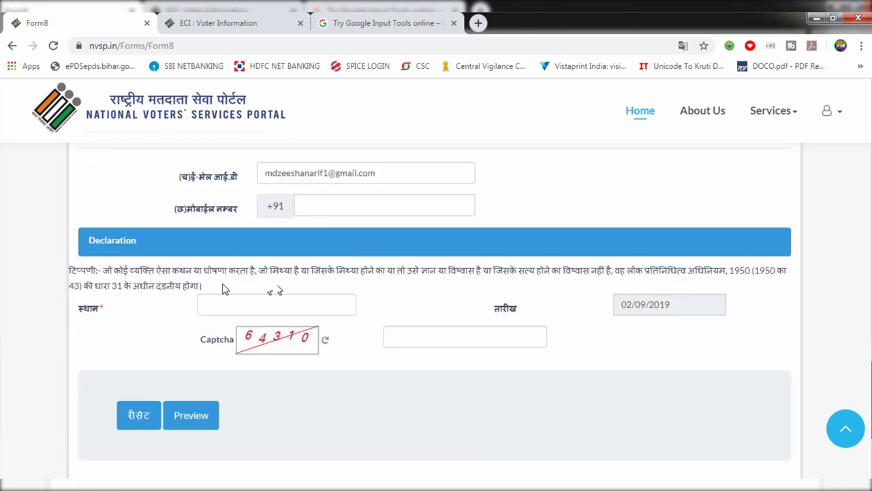
Enter Singheshwar as the declaration place and type the captcha answer
left_click(276, 304)
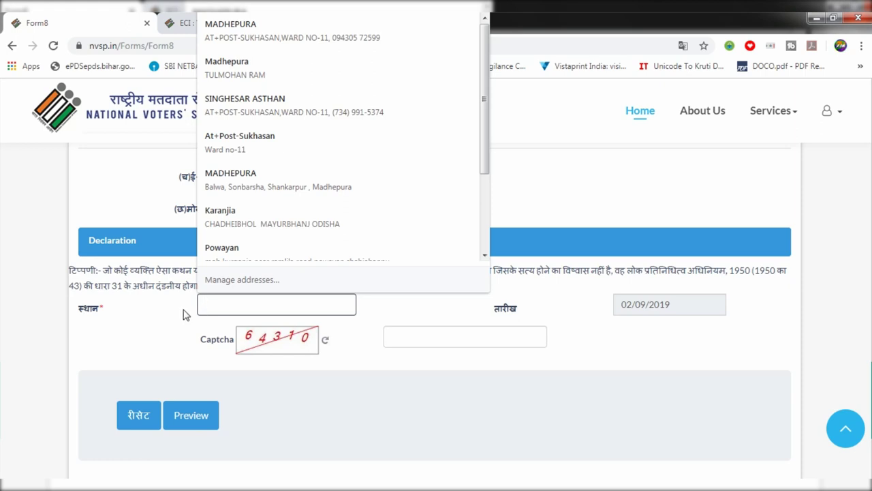
type("Sing")
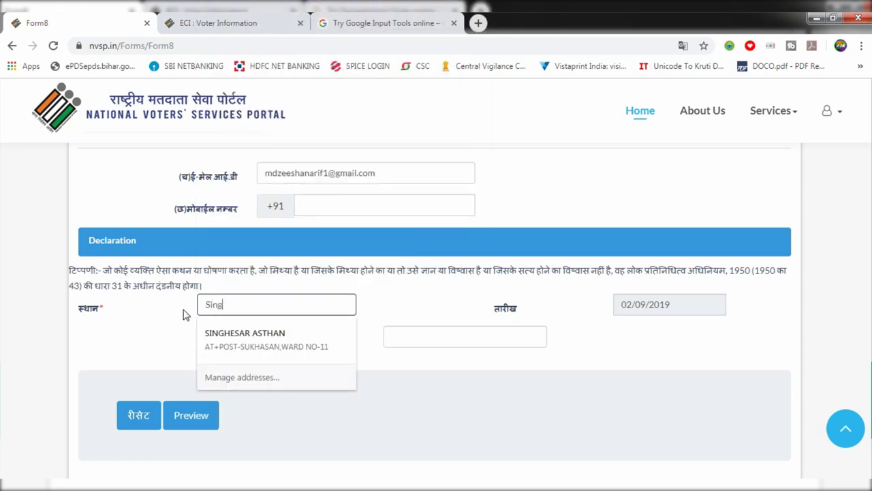
type("heshwar")
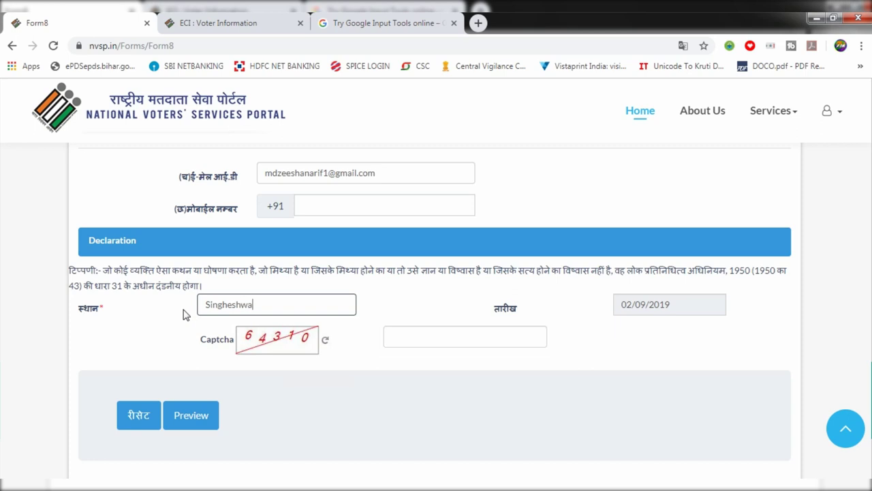
left_click(190, 315)
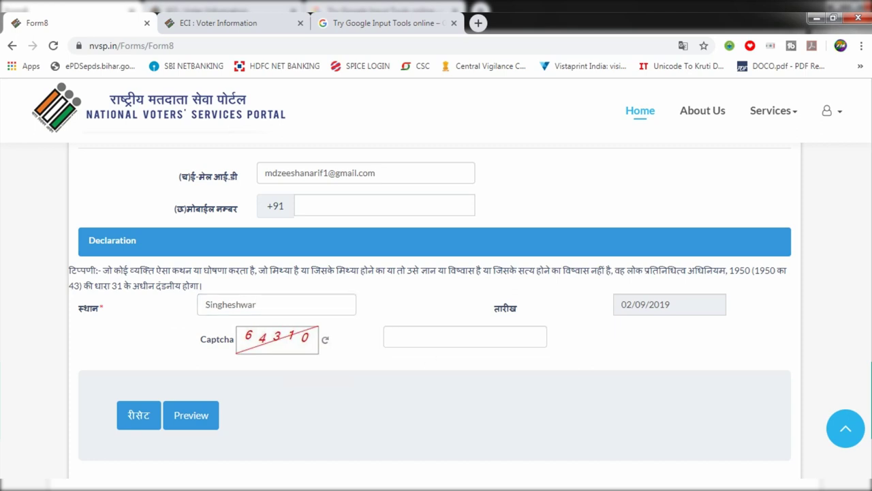
left_click(479, 340)
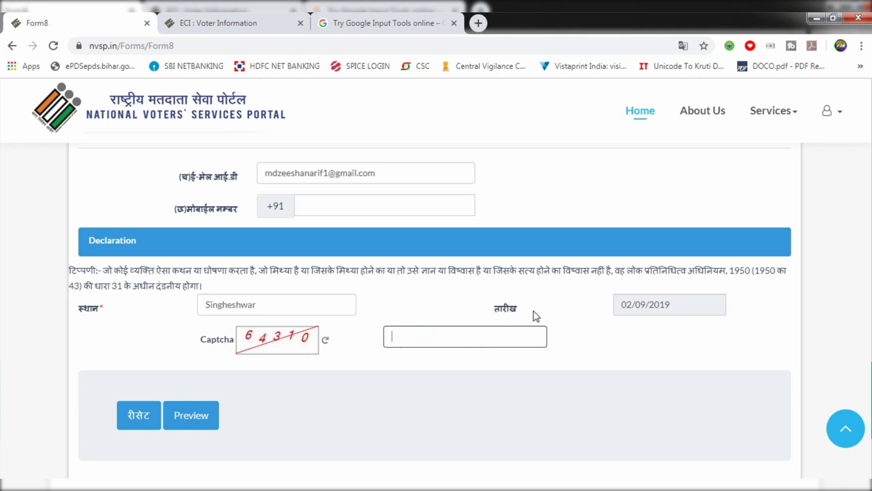
left_click(513, 325)
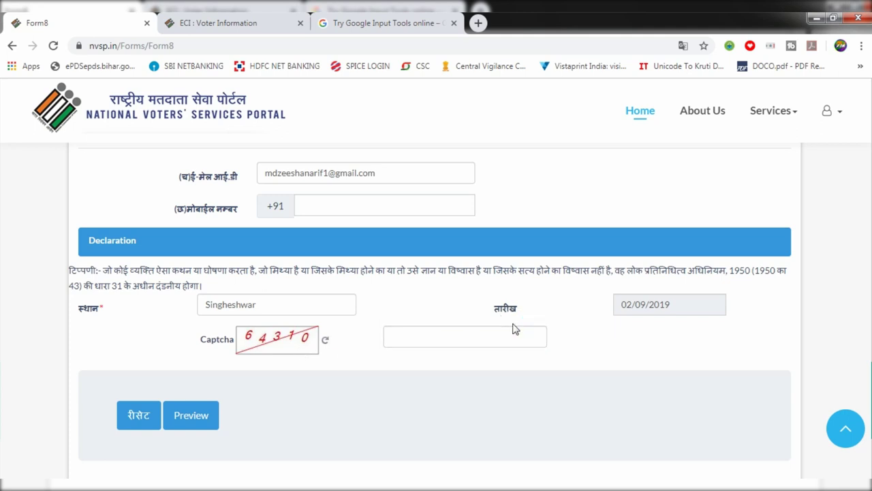
left_click(516, 331)
type("64")
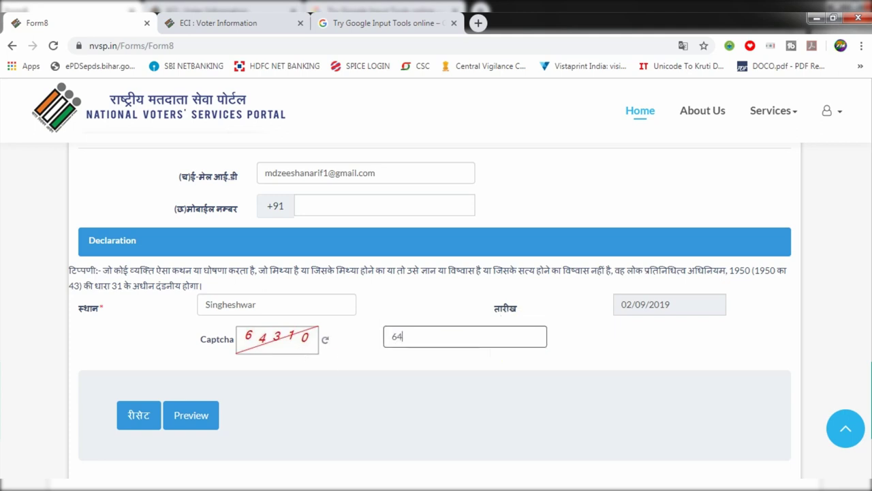
type("310")
scroll(274, 432, "down", 3)
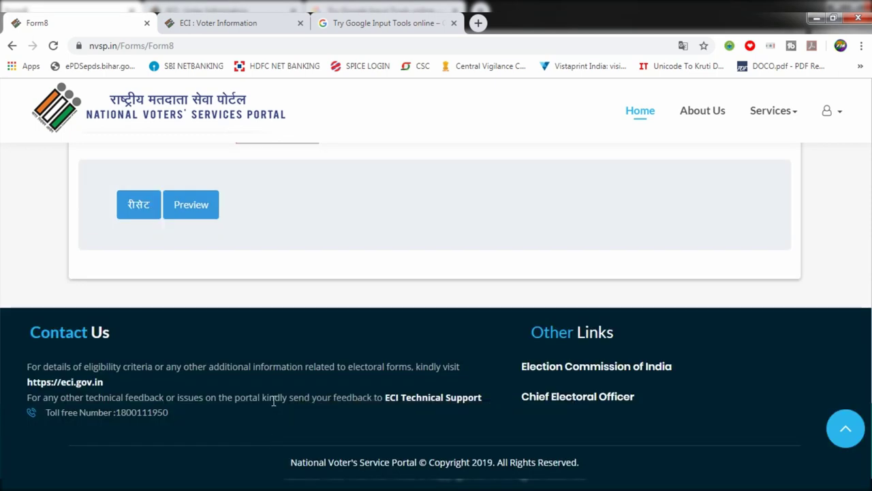
scroll(272, 399, "up", 6)
scroll(271, 397, "up", 8)
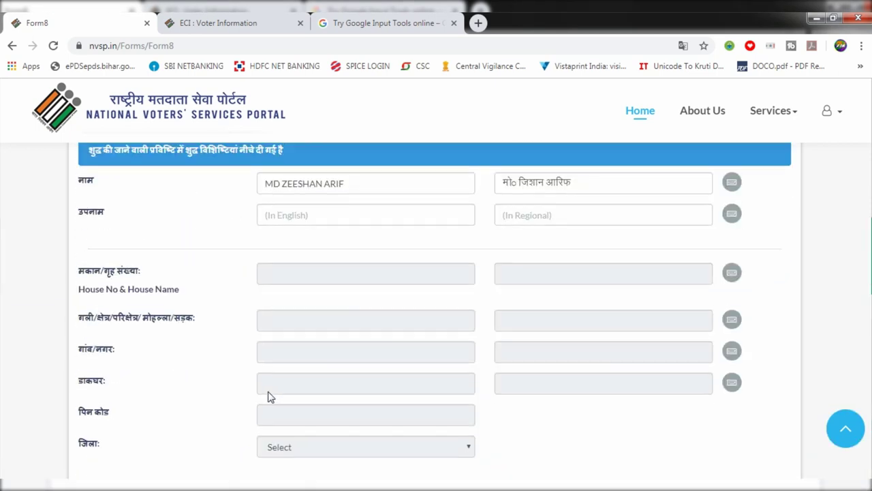
scroll(273, 396, "up", 6)
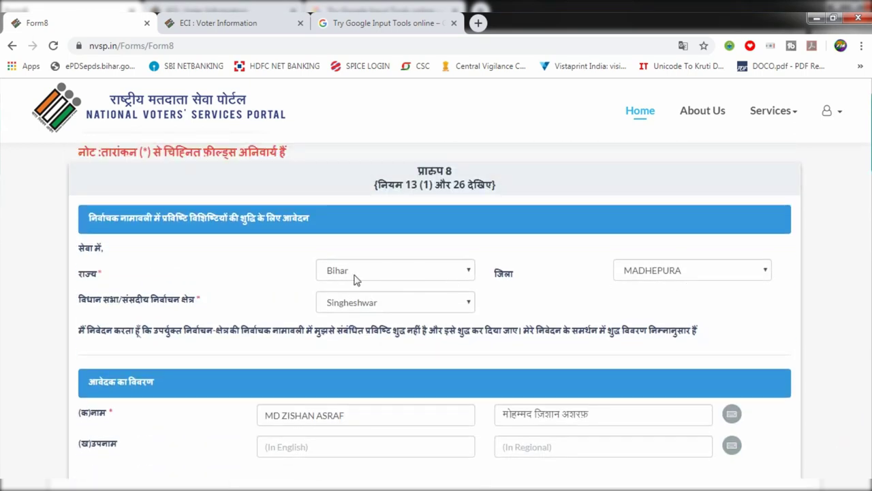
scroll(510, 257, "down", 2)
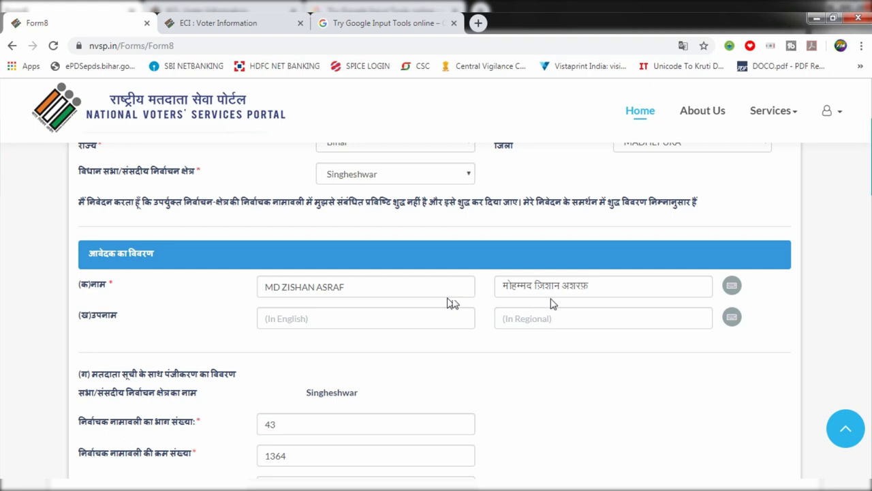
scroll(538, 298, "down", 2)
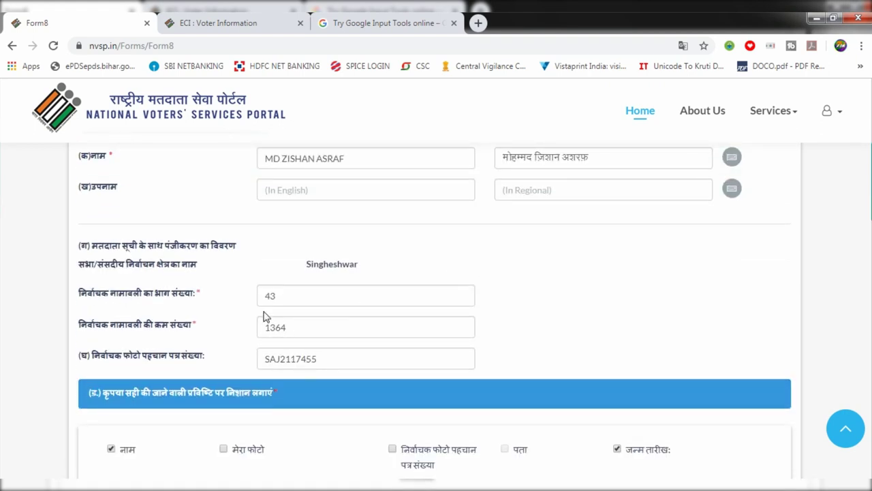
scroll(266, 317, "down", 1)
scroll(253, 311, "down", 1)
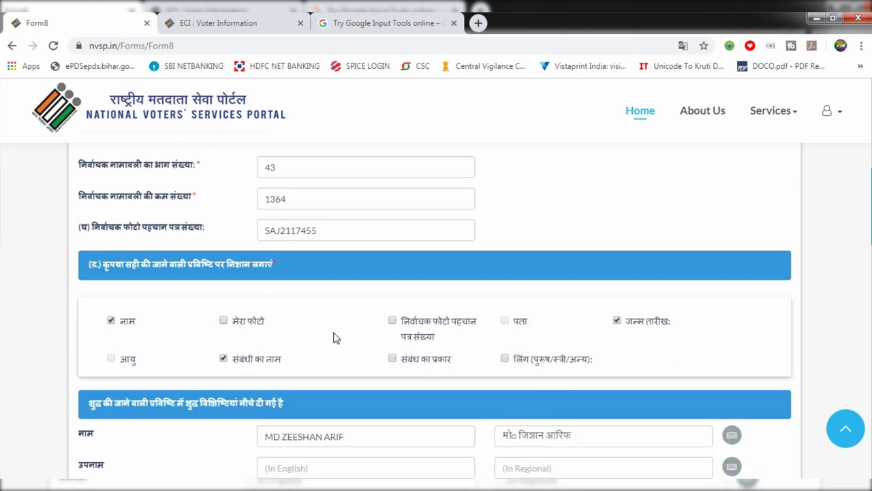
scroll(350, 334, "down", 2)
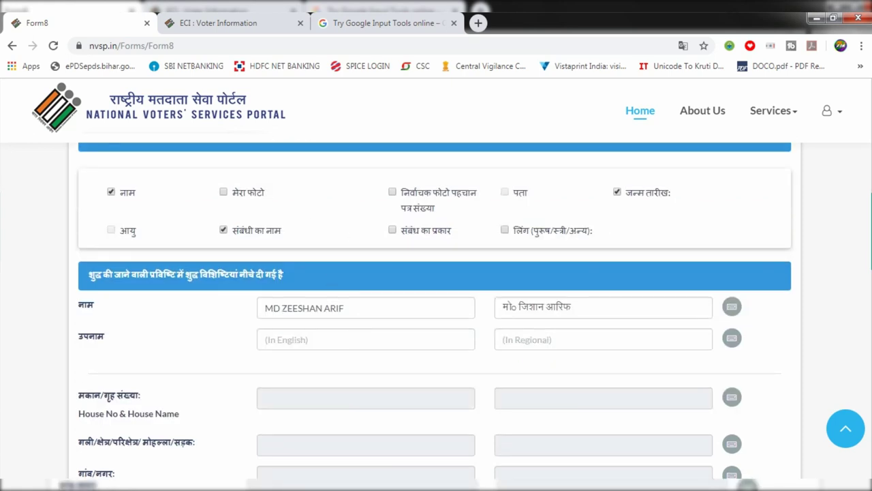
scroll(372, 292, "down", 6)
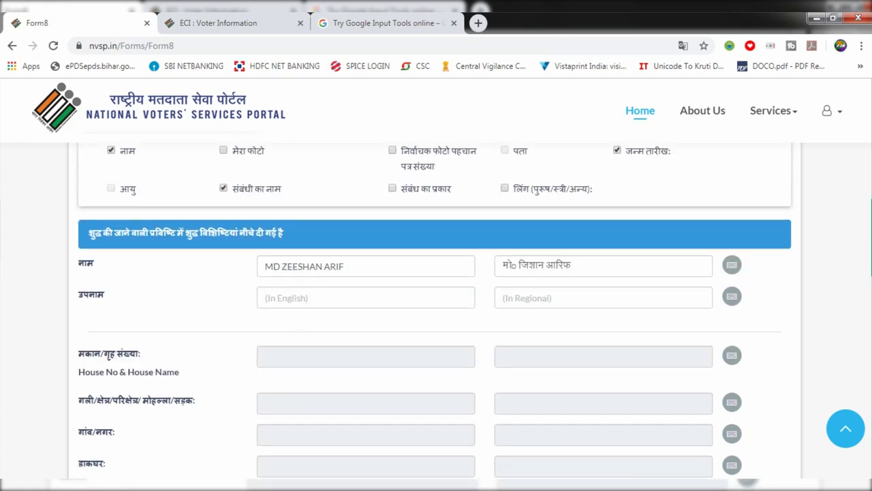
scroll(371, 291, "down", 2)
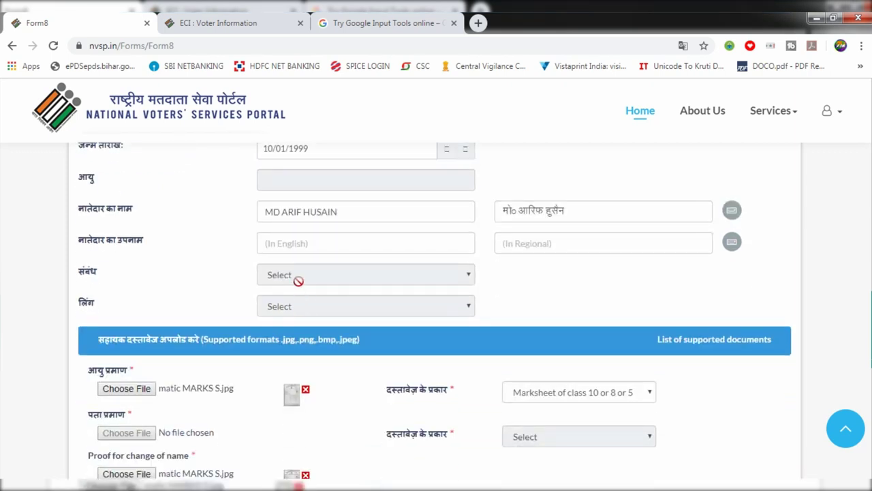
scroll(310, 283, "down", 3)
scroll(323, 285, "down", 6)
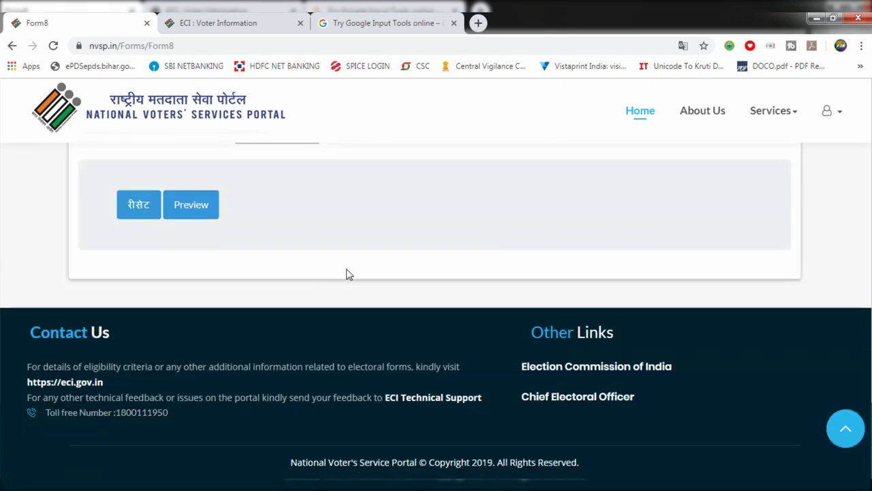
left_click(193, 207)
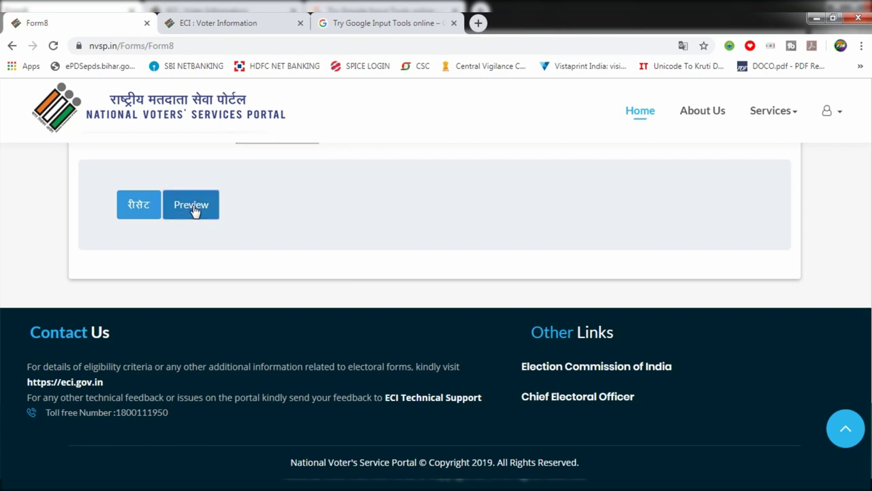
scroll(194, 211, "up", 3)
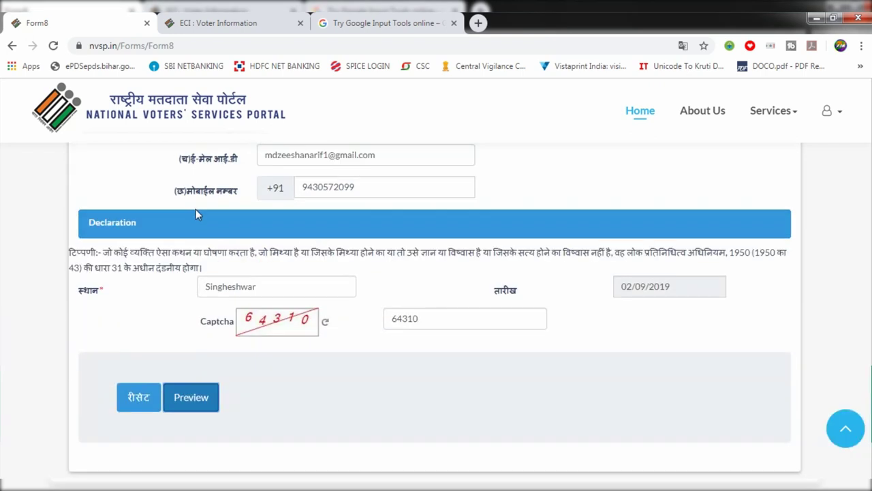
scroll(208, 252, "down", 1)
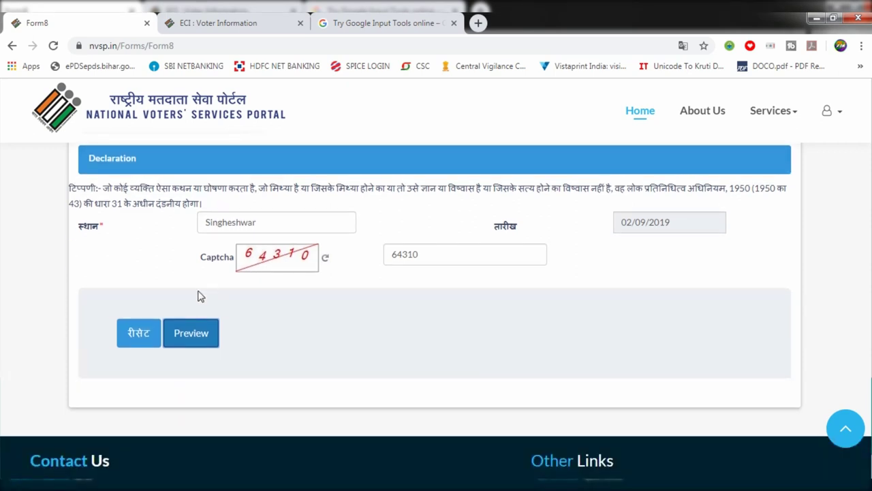
scroll(191, 304, "up", 1)
scroll(192, 304, "down", 1)
Retry the preview, then leave the permission-denied page and reload the portal
left_click(203, 339)
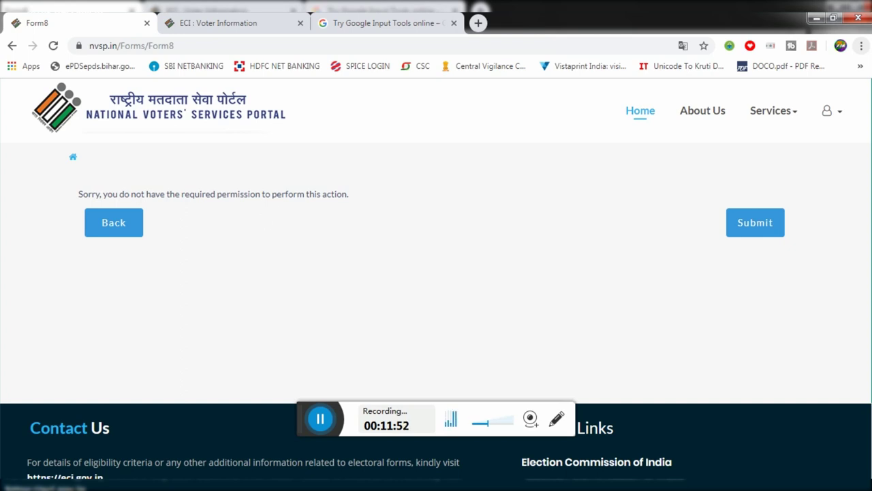
left_click(74, 157)
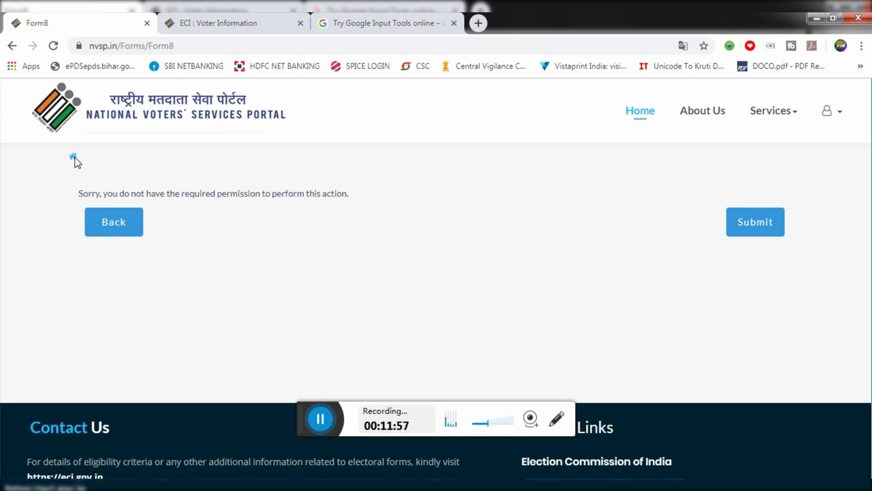
left_click(640, 111)
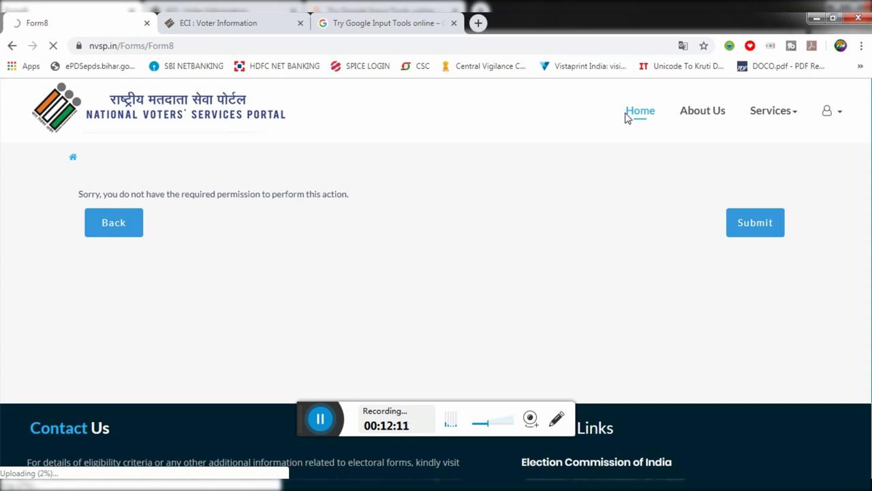
Request the Form 8 preview twice from the reloaded Declaration section
left_click(421, 303)
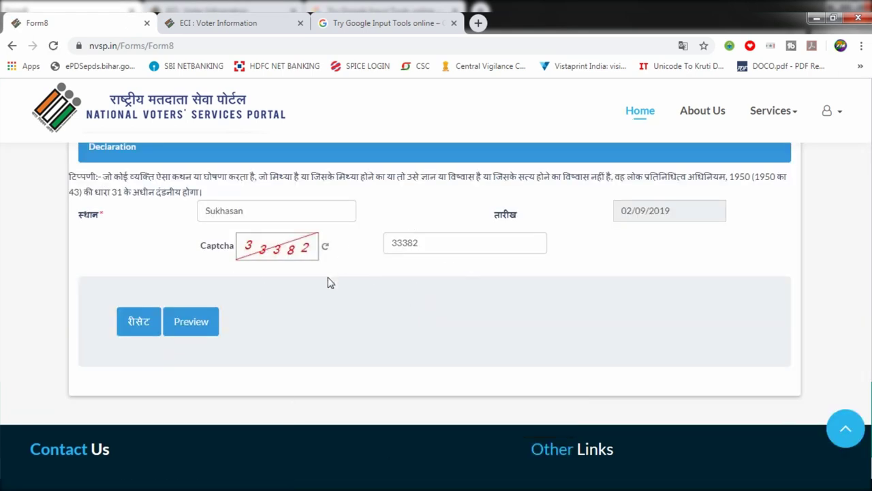
left_click(208, 328)
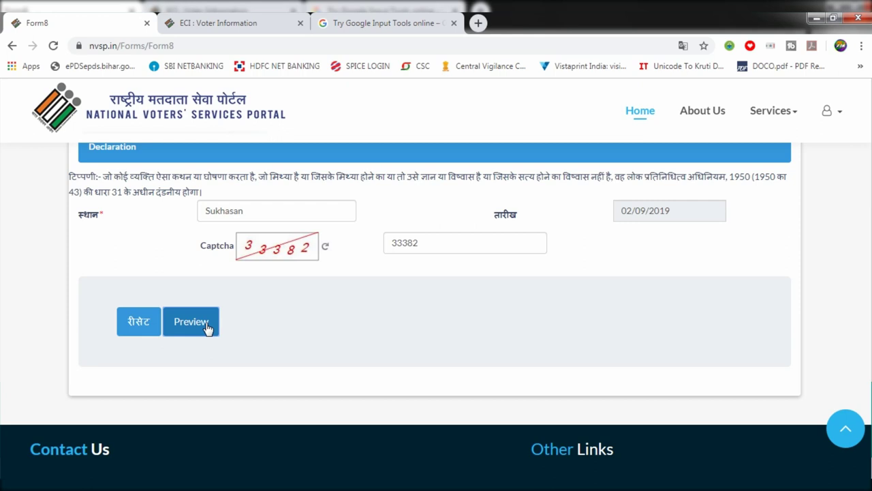
left_click(207, 328)
Open the Form-8 preview and scroll up to its Election Commission of India header
left_click(207, 328)
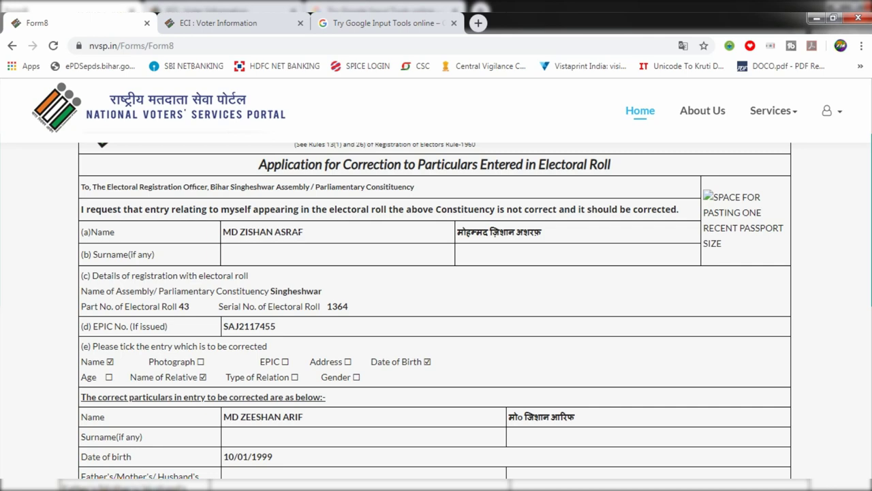
scroll(370, 236, "up", 1)
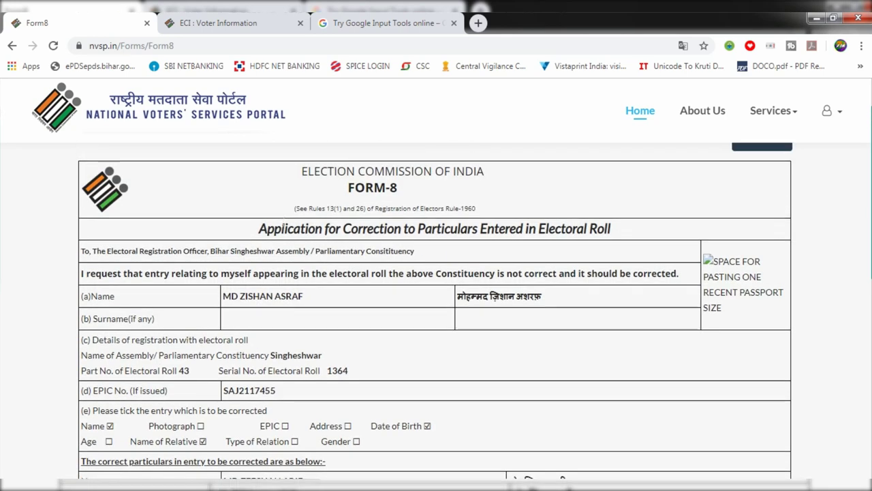